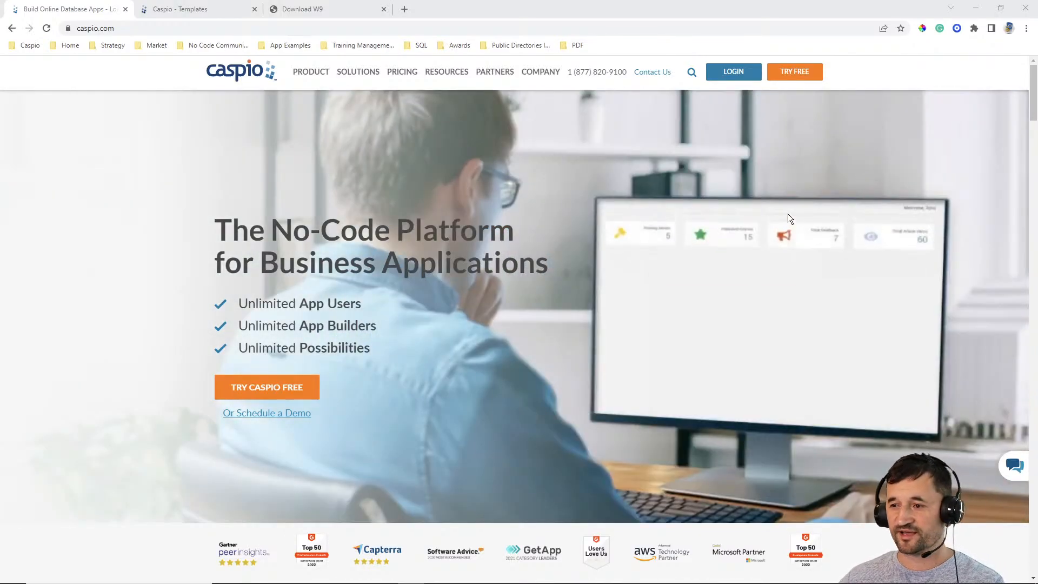
- Look over the Caspio template list and open a filled W-9 PDF from the Download W9 page
left_click(202, 11)
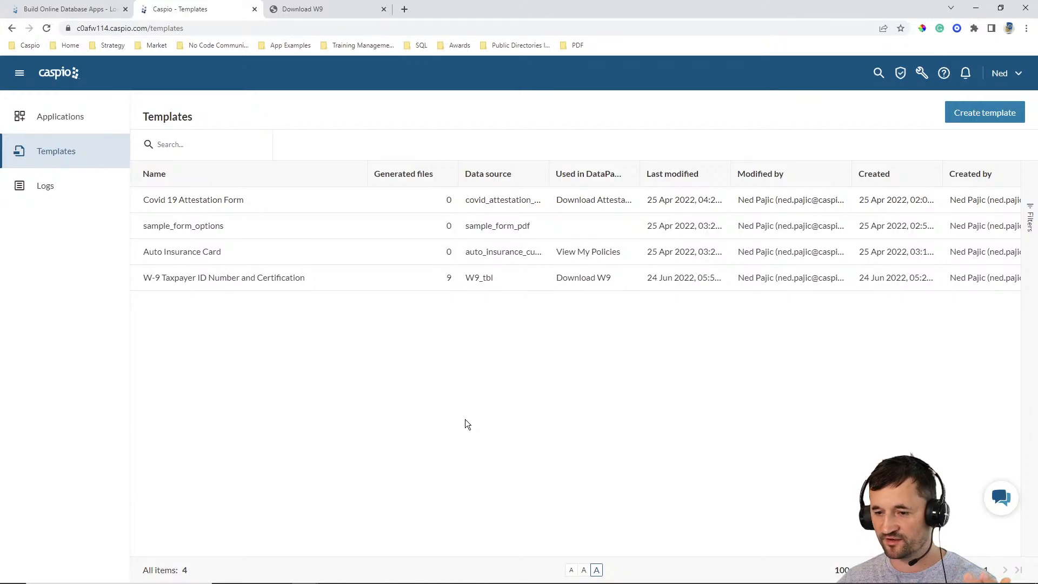
mouse_move(274, 292)
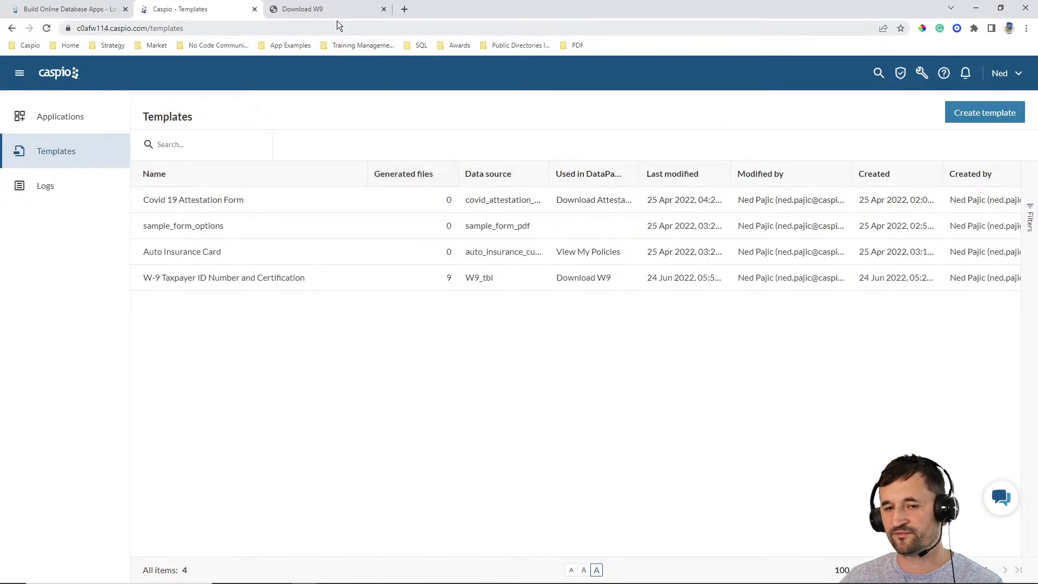
left_click(328, 8)
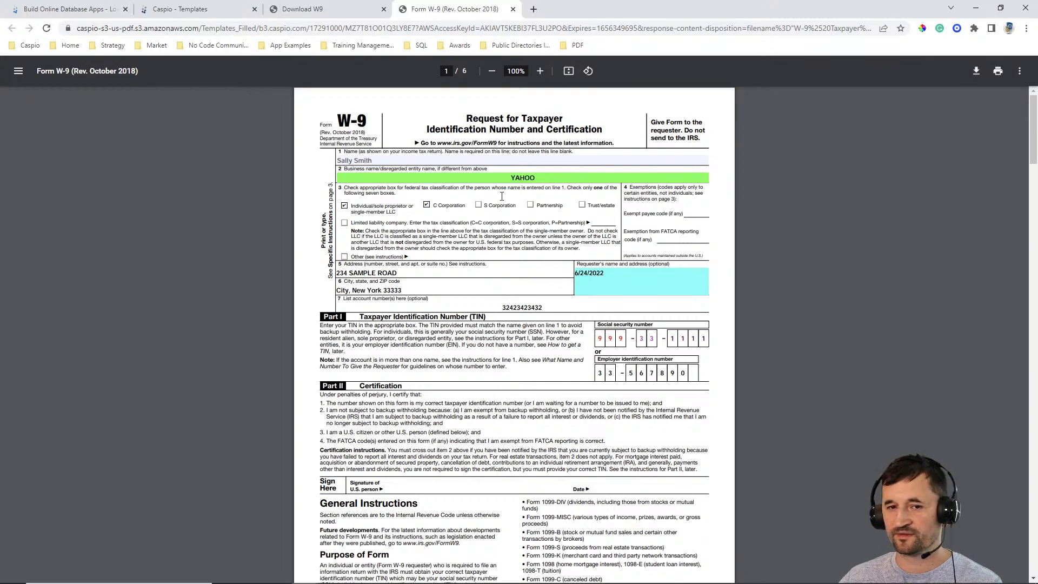
- Refresh the Caspio template list and open the W-9 Taxpayer ID Number and Certification template for editing
left_click(213, 9)
left_click(45, 29)
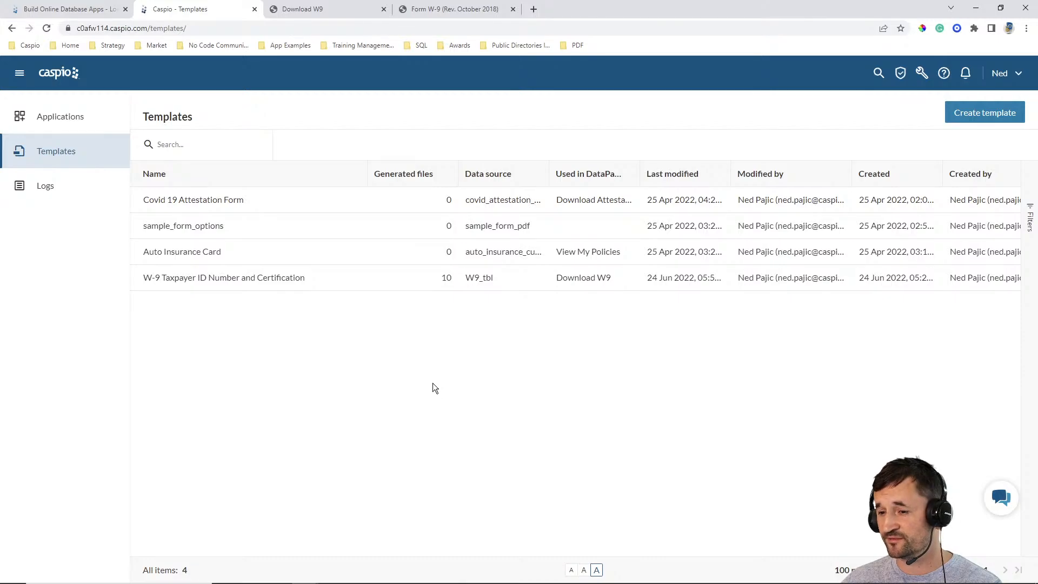
mouse_move(229, 283)
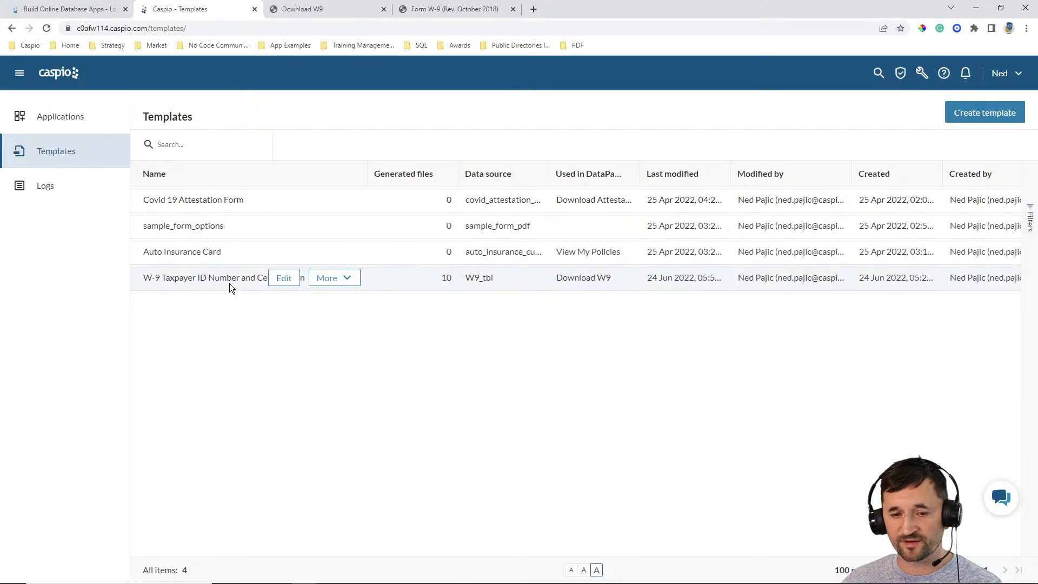
left_click(282, 279)
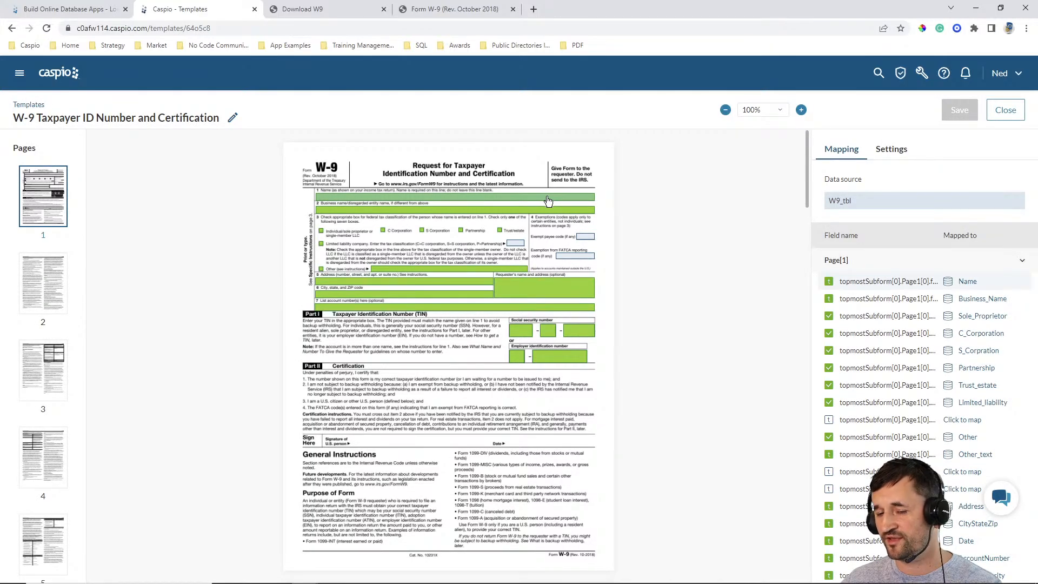
- Examine the data source fields available for mapping the line 1 name field, keeping its current mapping
left_click(548, 201)
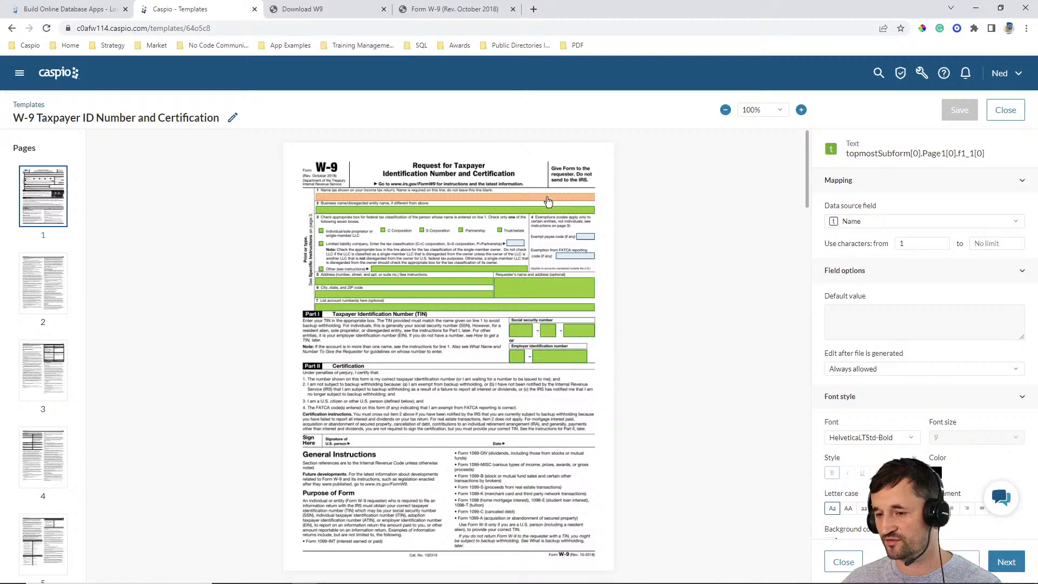
left_click(857, 223)
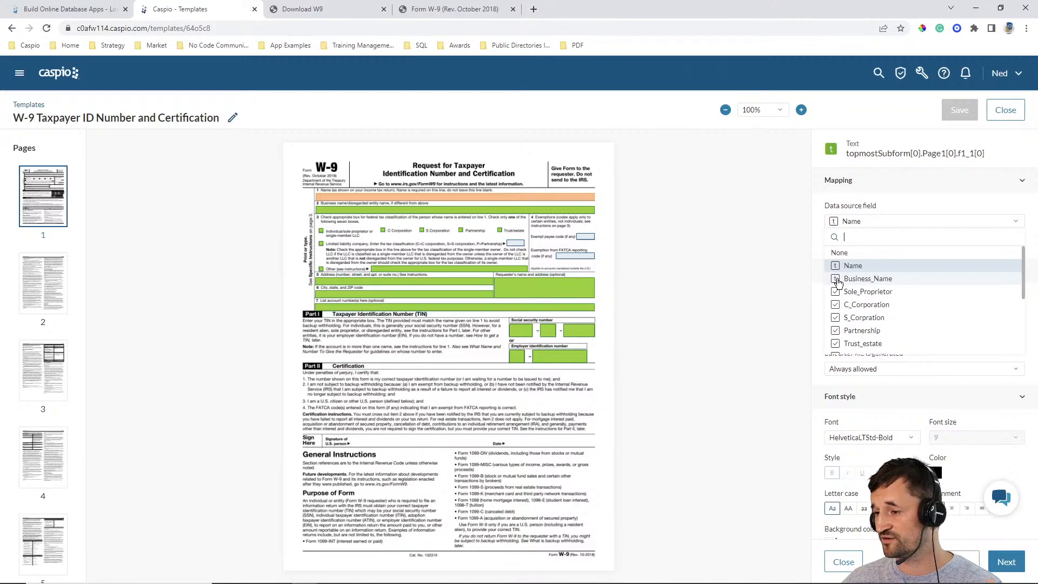
scroll(897, 296, "down", 4)
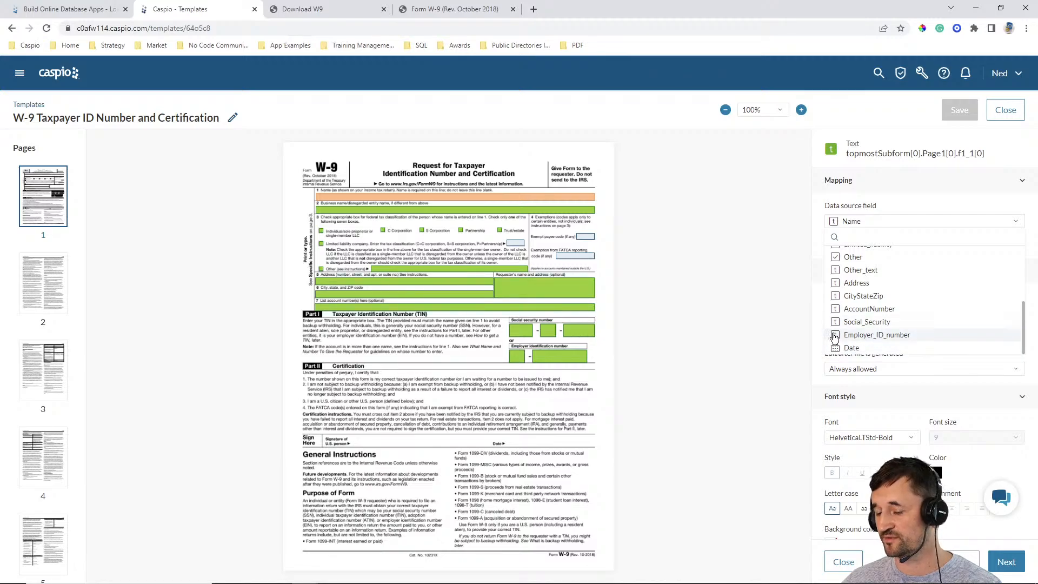
scroll(892, 294, "up", 3)
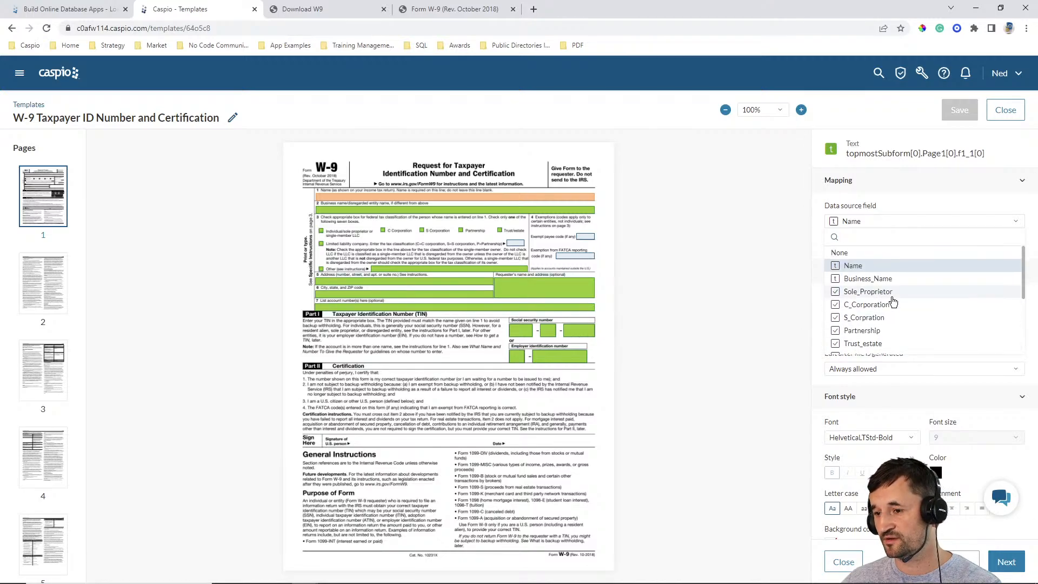
left_click(766, 329)
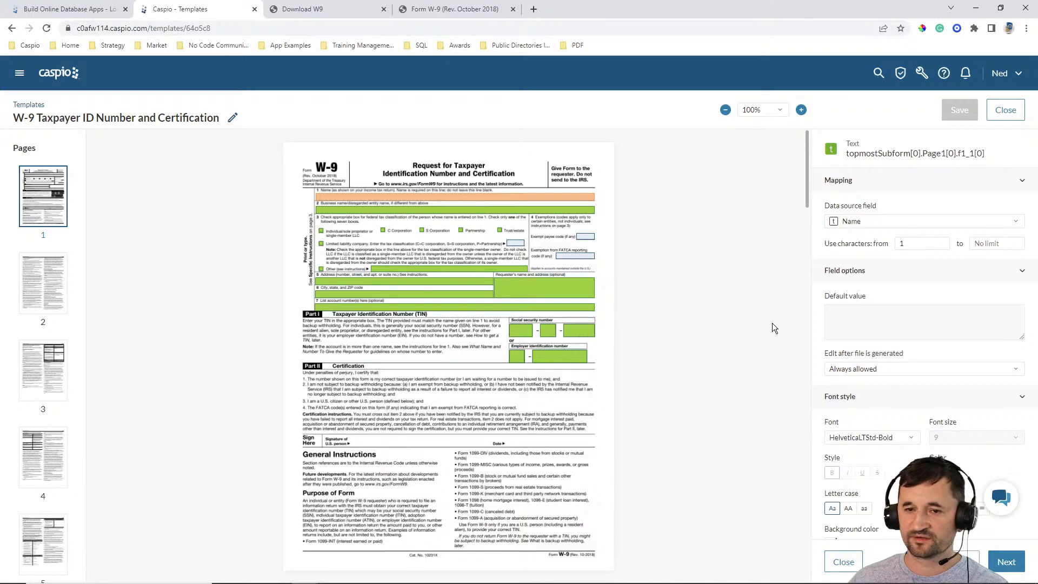
- Check whether the name can be edited in the generated PDF and view the template field's options for editing after file generation
left_click(464, 10)
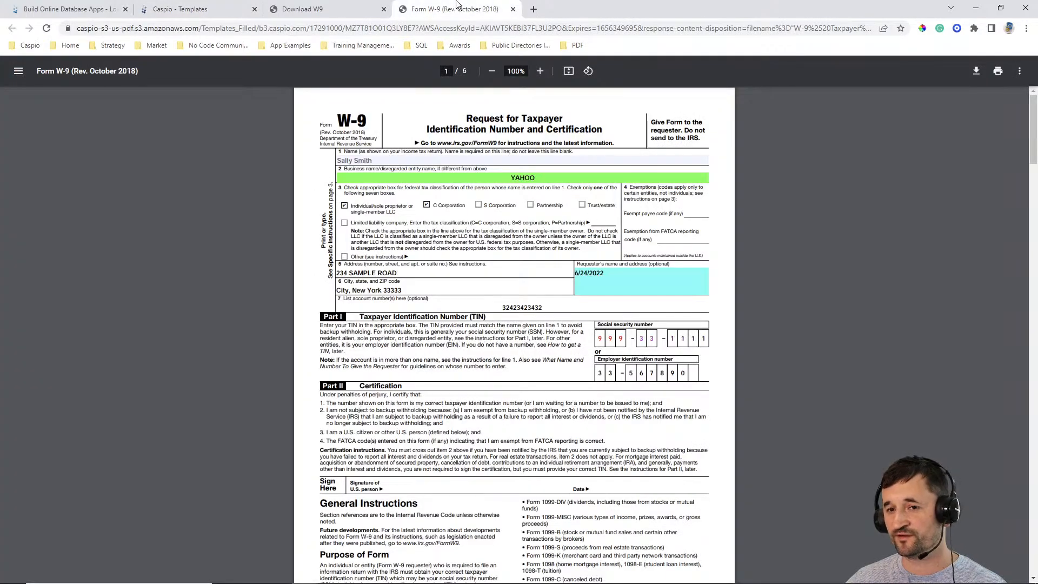
left_click(390, 161)
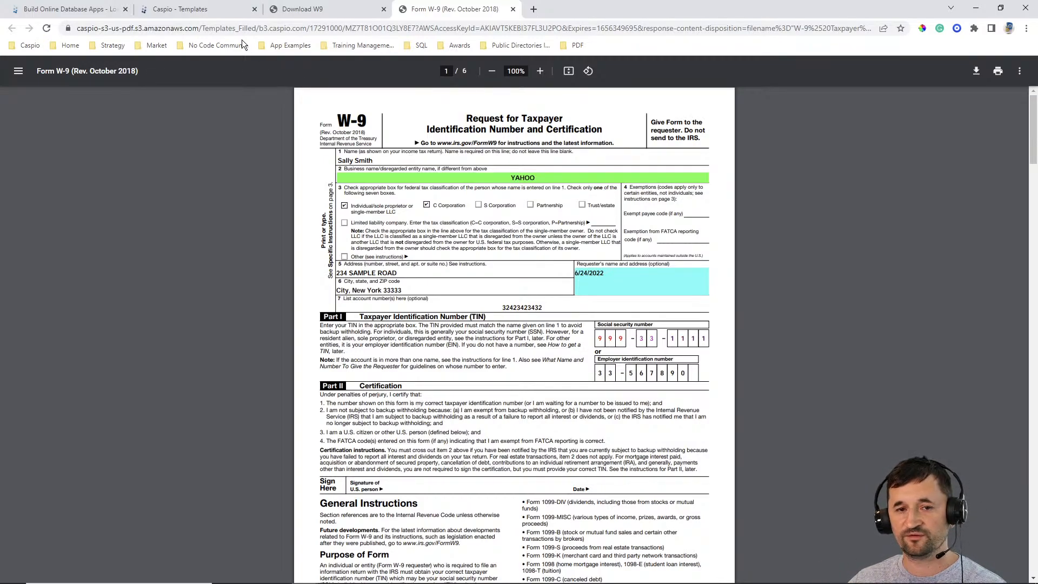
left_click(210, 11)
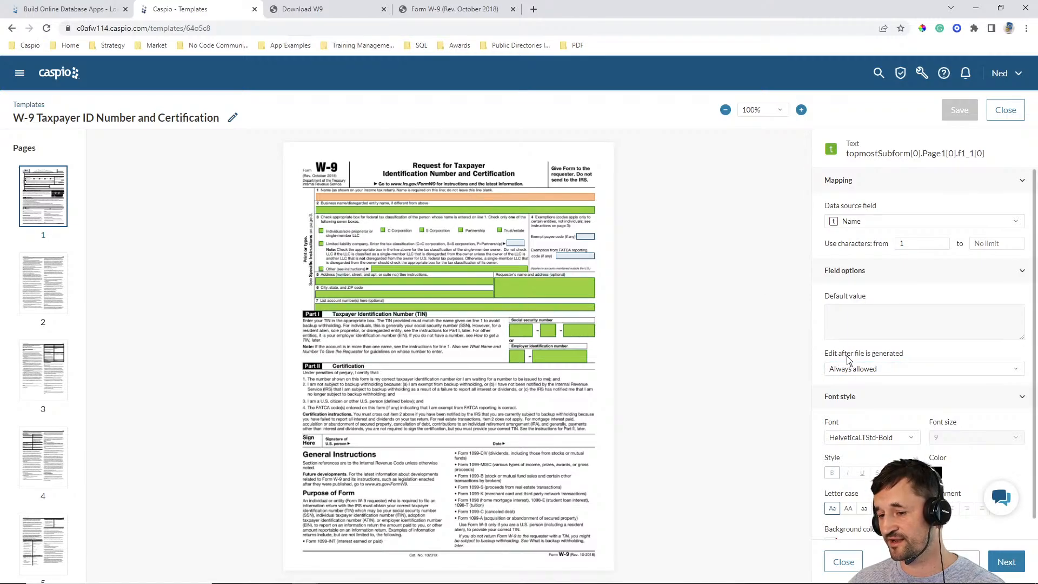
left_click(884, 369)
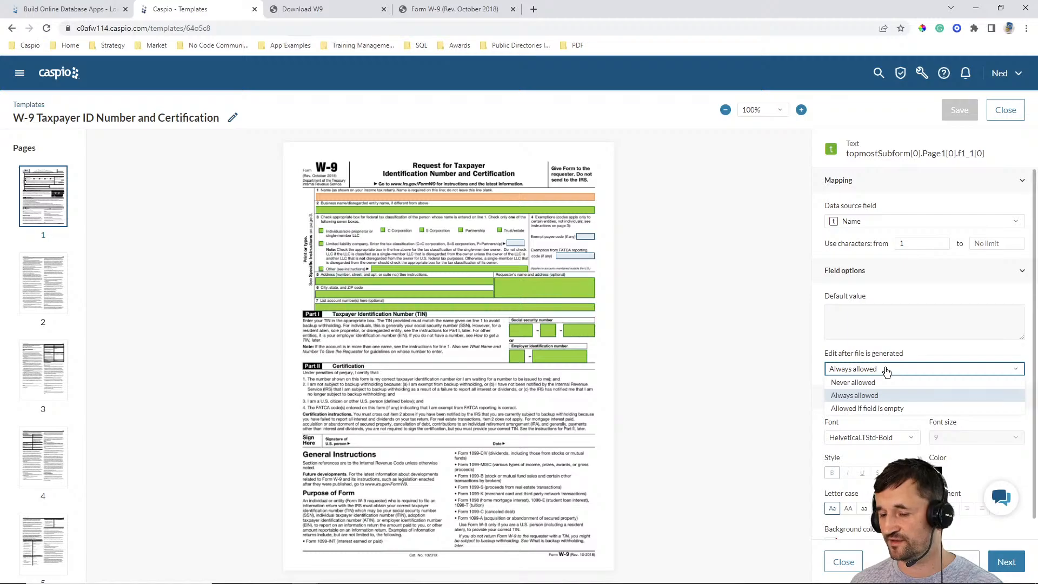
left_click(749, 316)
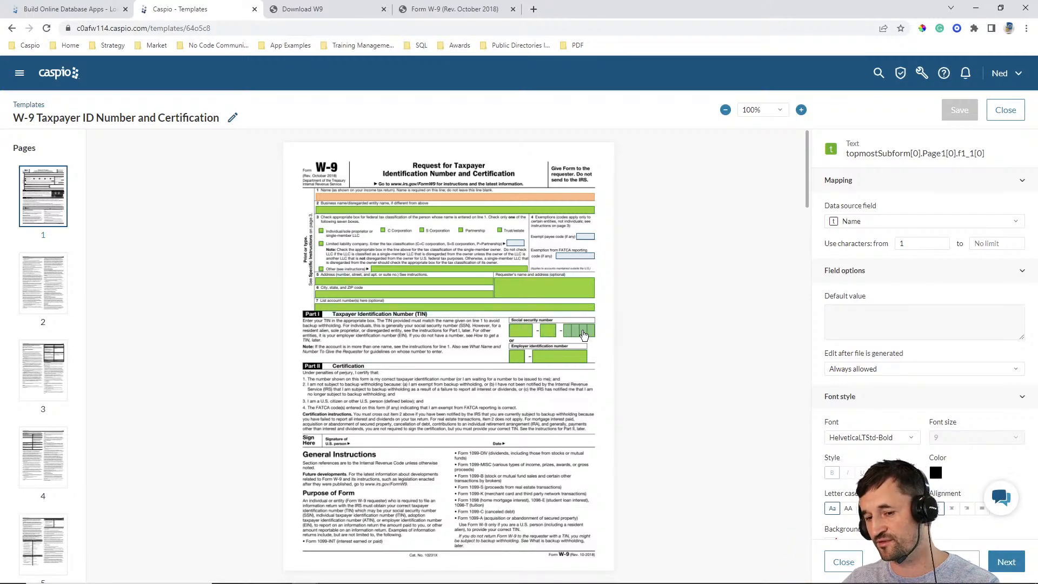
- Review the character ranges mapped to the three Social security number boxes, comparing them with the generated PDF
left_click(516, 331)
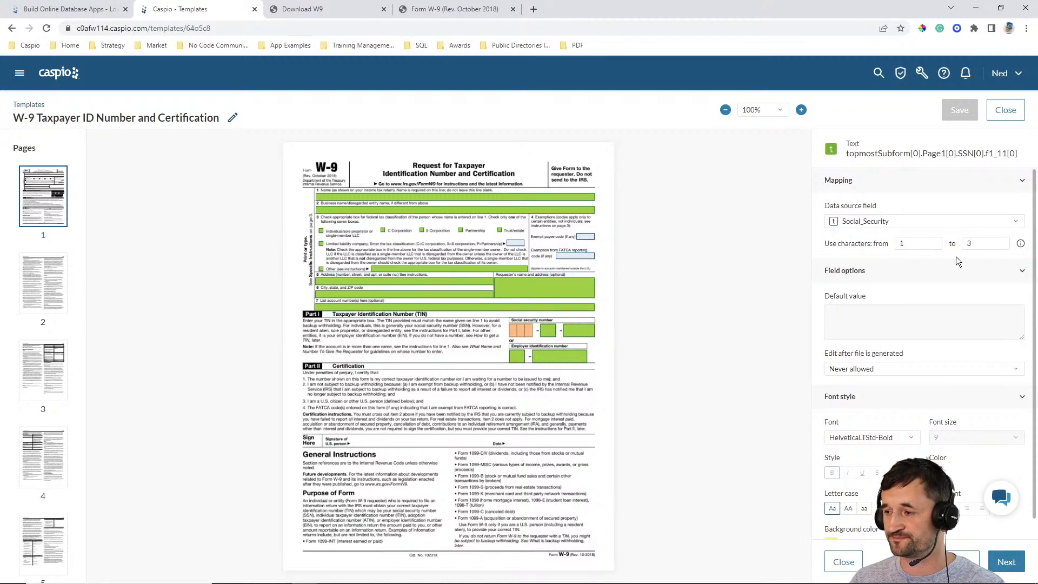
left_click(459, 9)
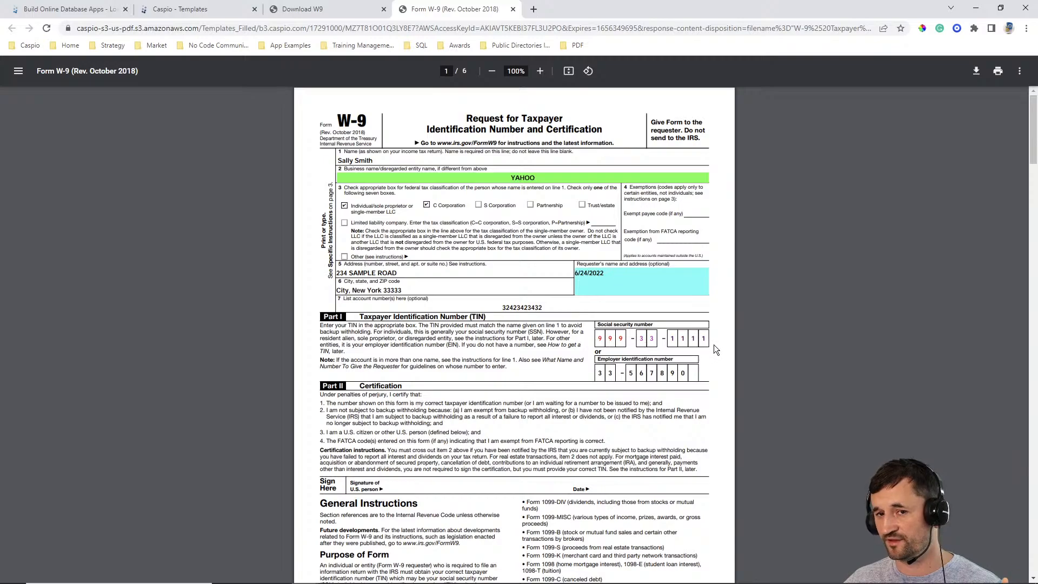
left_click(211, 10)
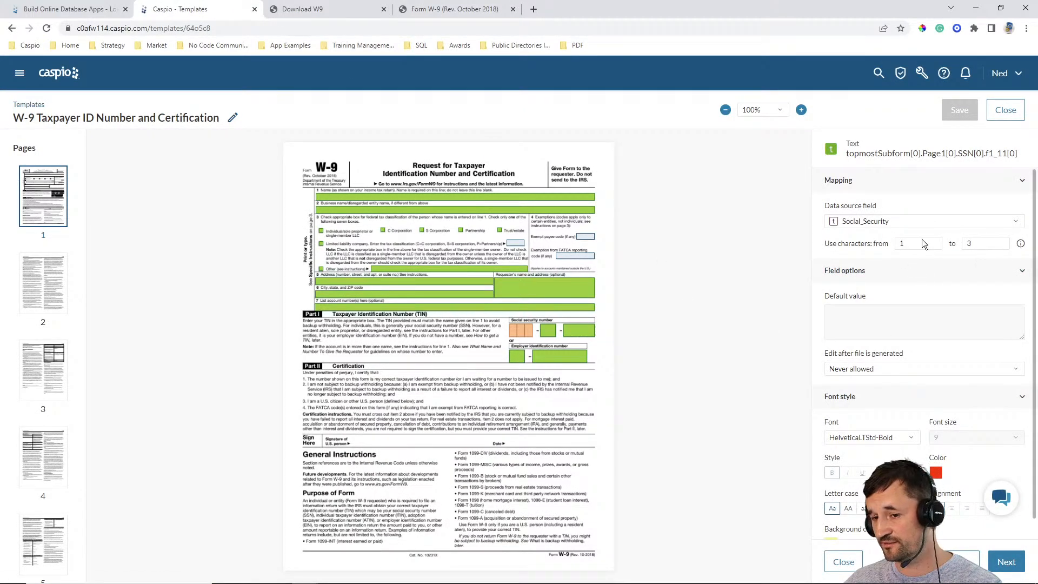
left_click(548, 337)
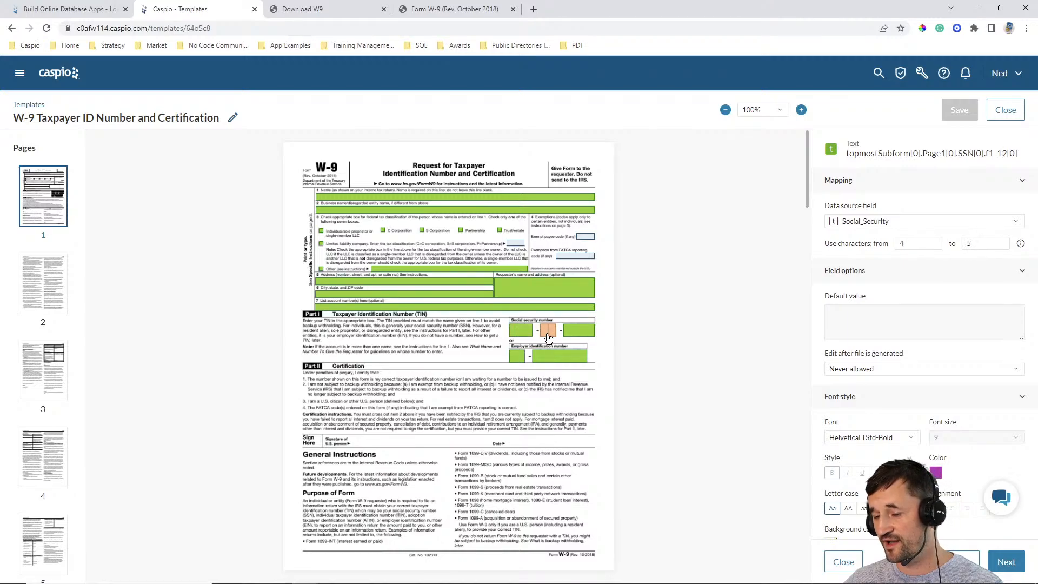
left_click(568, 330)
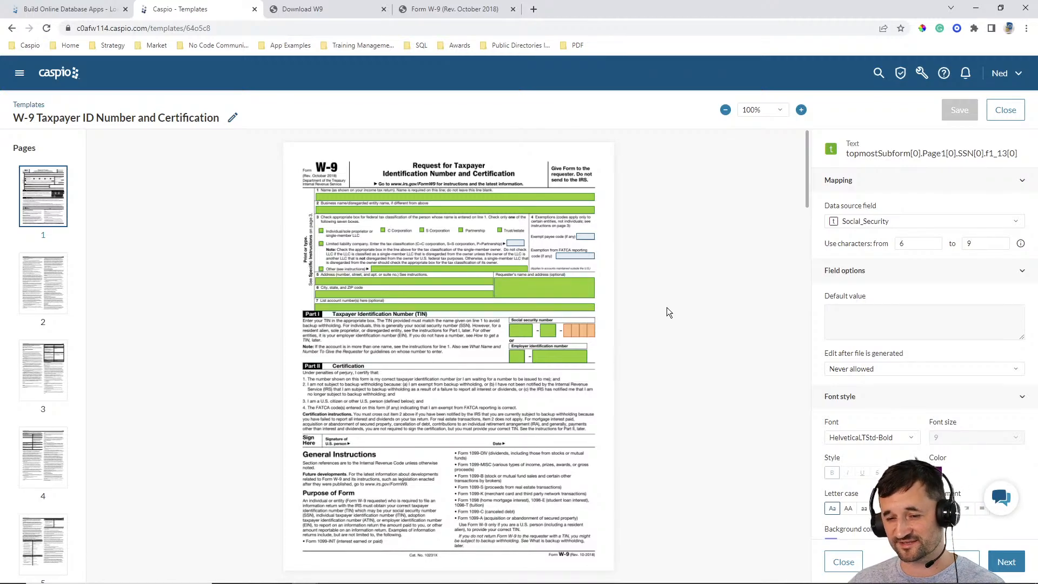
- Review the mapping of both Employer identification number boxes and the font style options of the second box
left_click(513, 359)
left_click(546, 357)
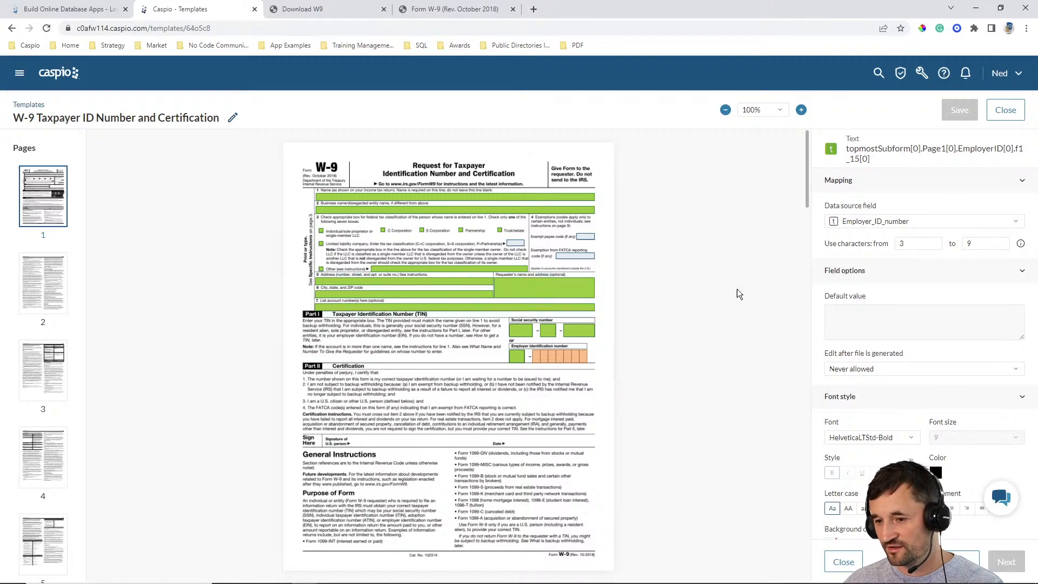
scroll(737, 283, "down", 2)
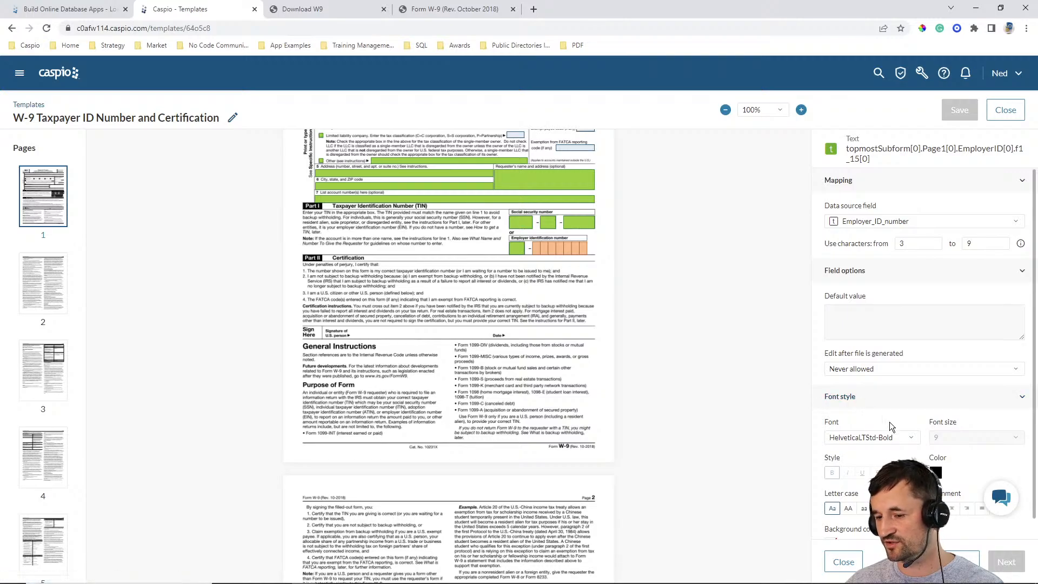
left_click(889, 437)
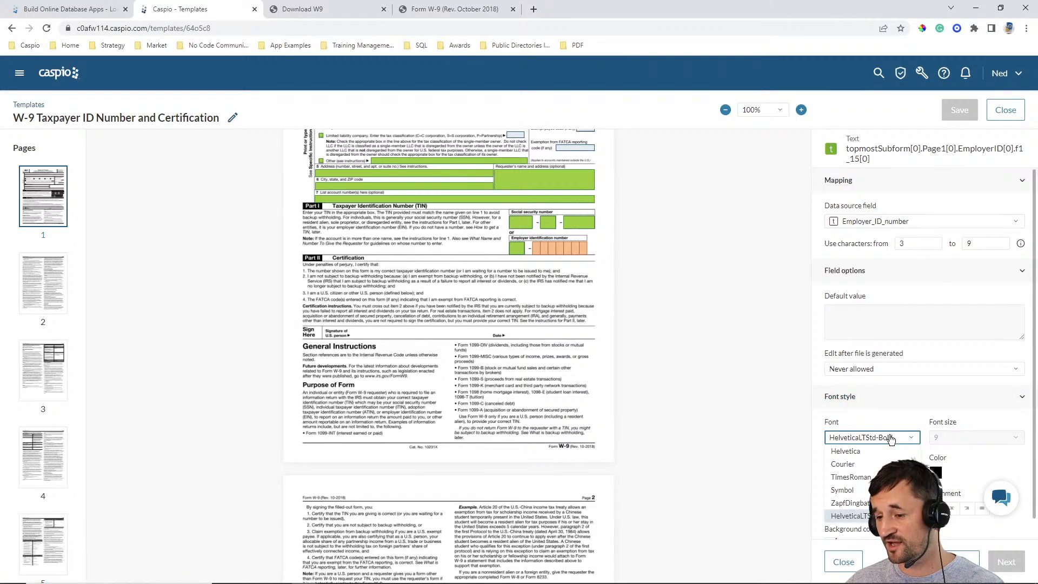
left_click(889, 437)
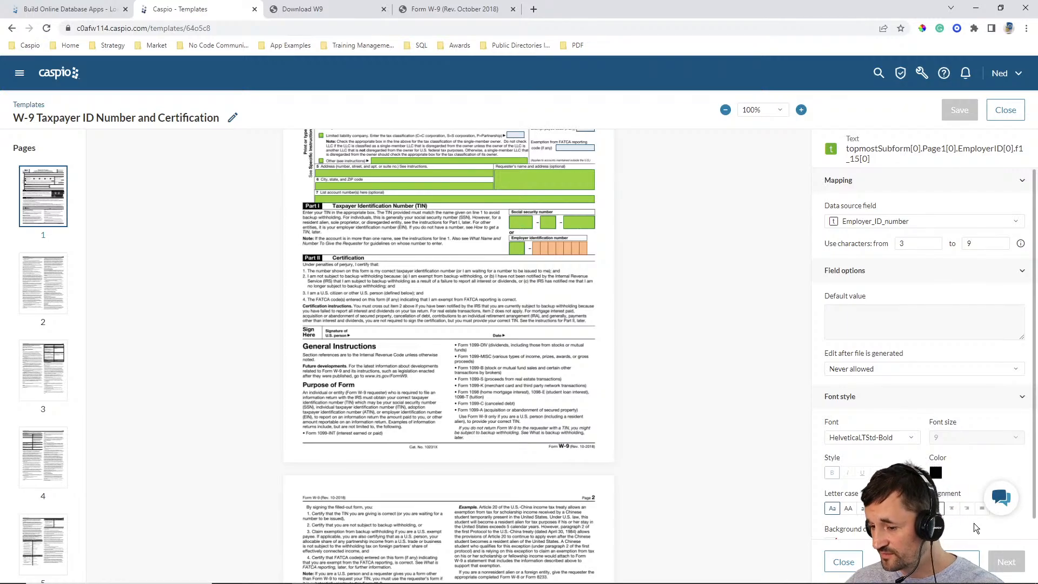
scroll(974, 523, "down", 1)
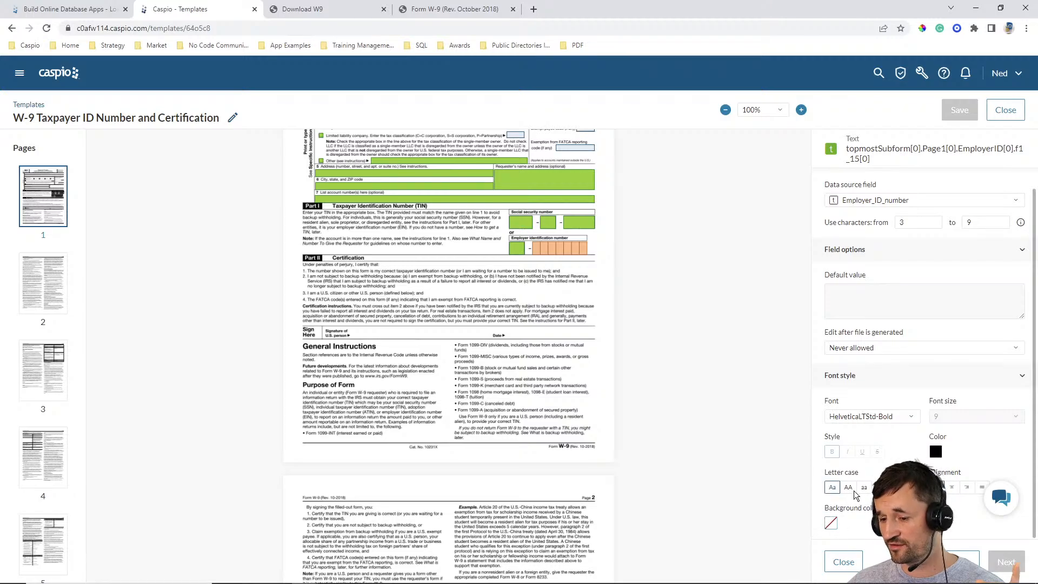
- Review the font style settings of the line 1 name field and compare them with the generated PDF
scroll(843, 481, "up", 1)
scroll(540, 314, "up", 2)
left_click(481, 198)
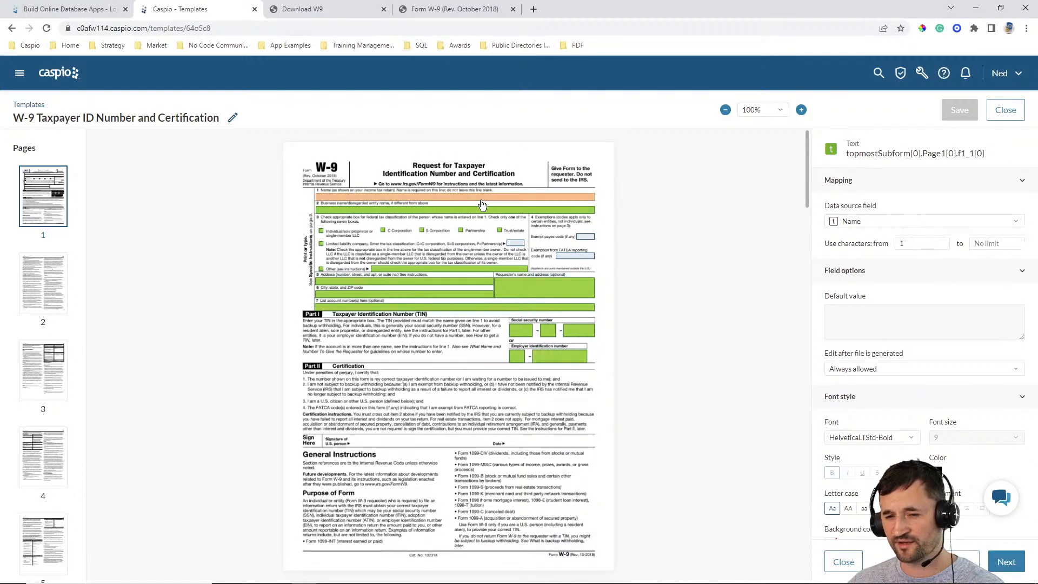
scroll(935, 390, "down", 1)
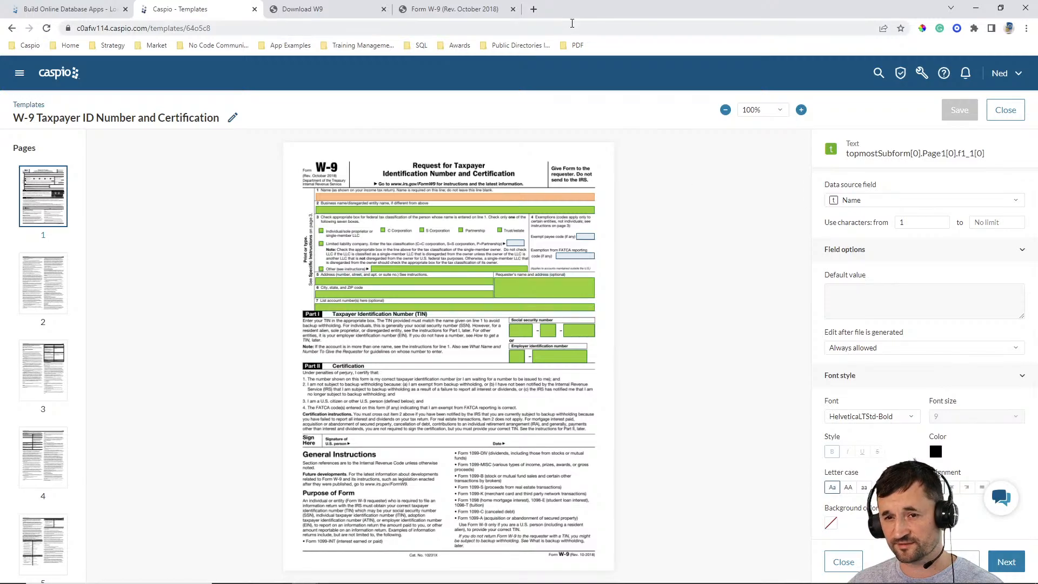
left_click(451, 9)
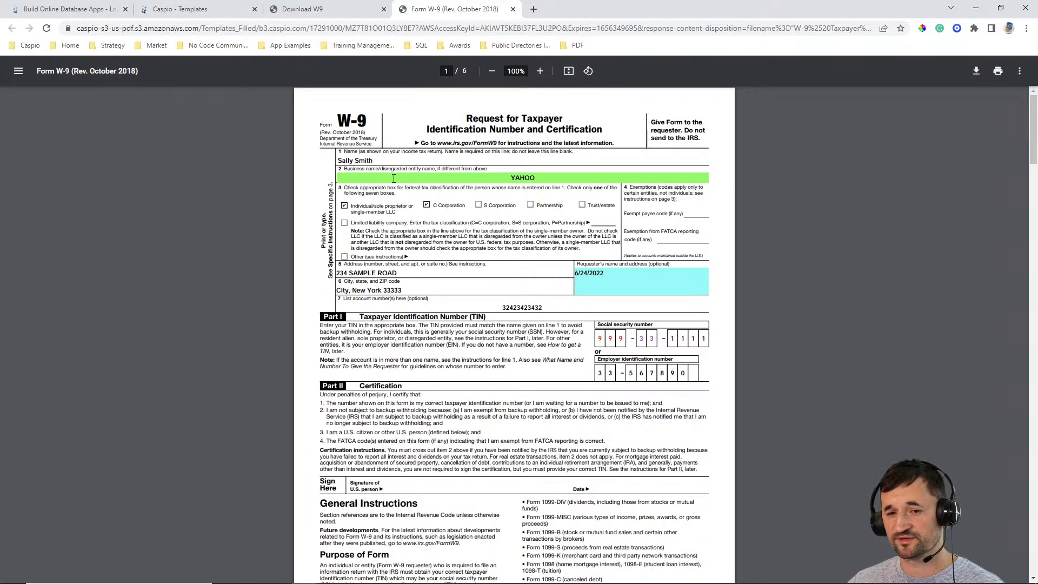
left_click(225, 12)
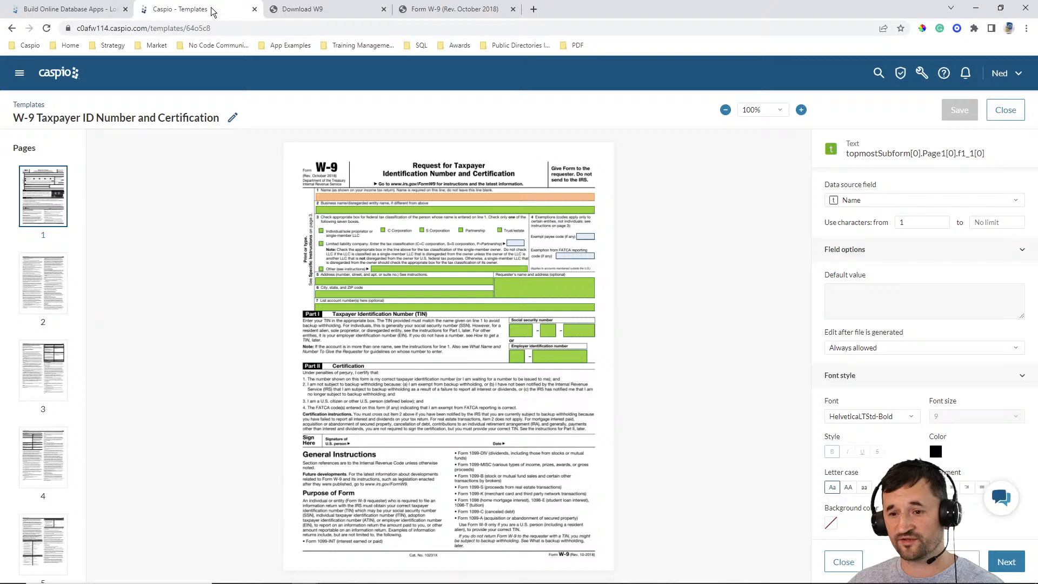
- Inspect the business name field's background color and alignment settings, compare them with the generated PDF, and return to the Download W9 page
left_click(378, 211)
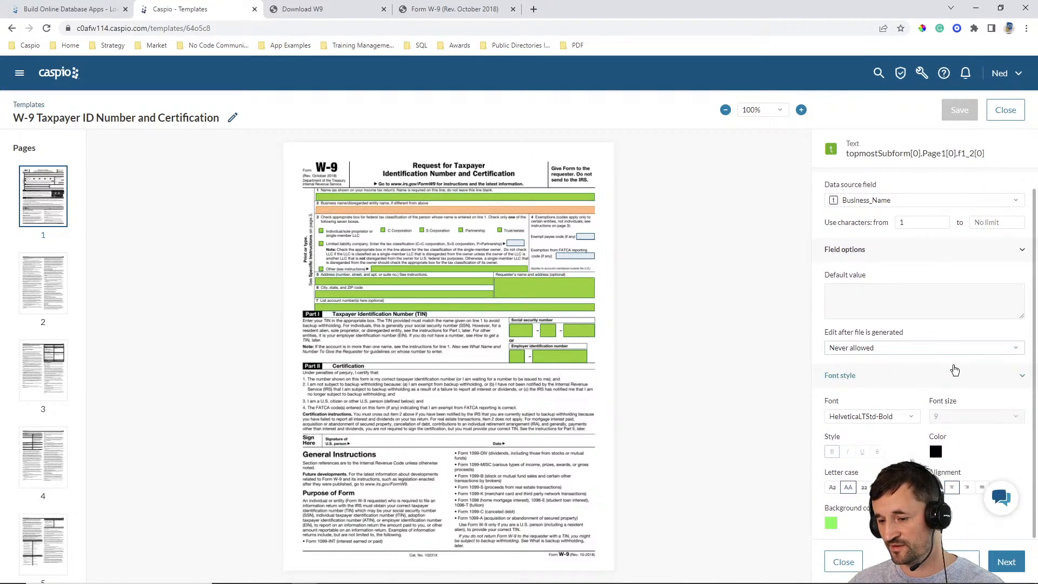
left_click(831, 522)
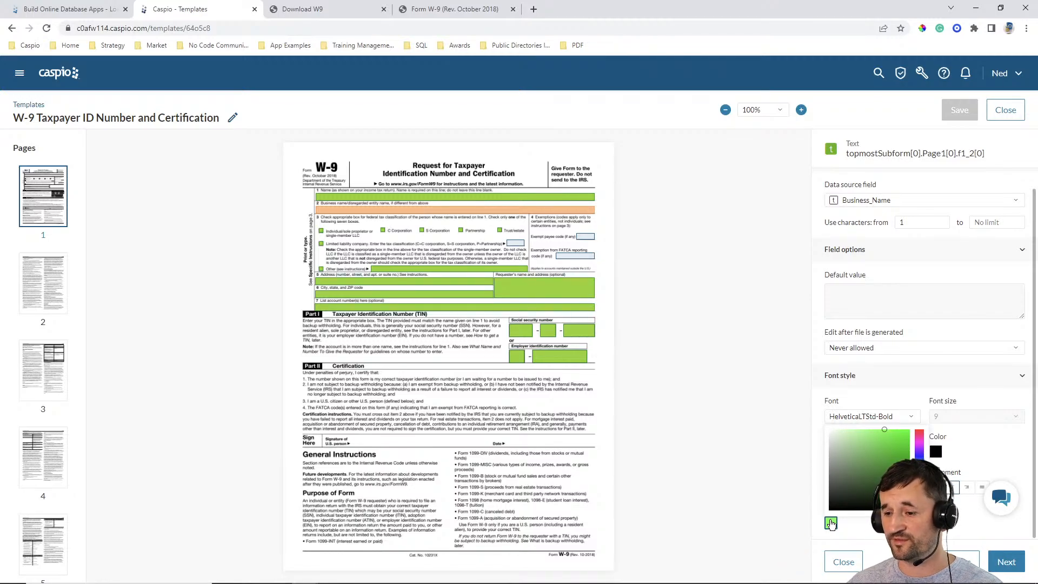
left_click(786, 476)
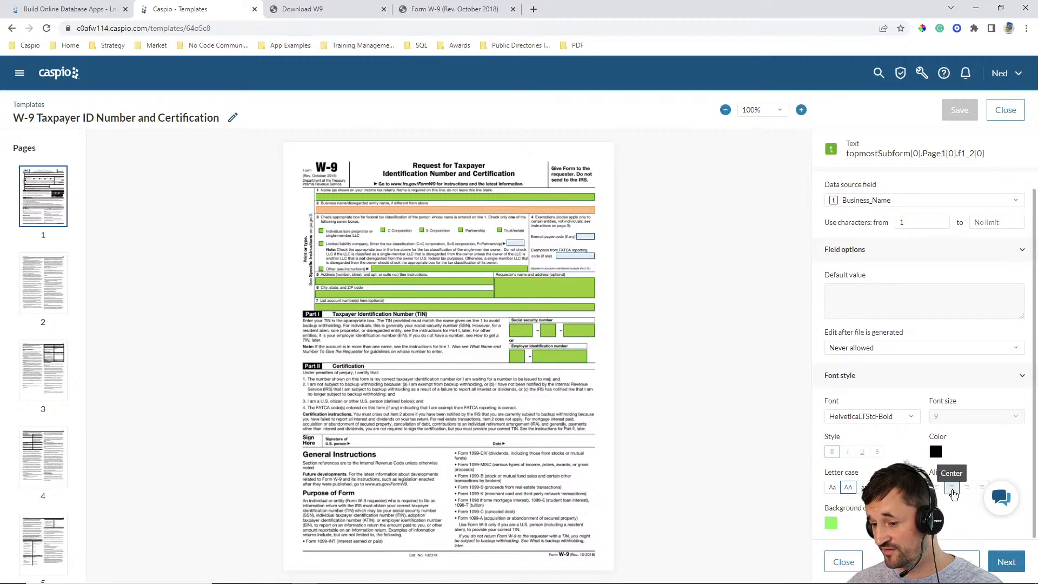
left_click(464, 13)
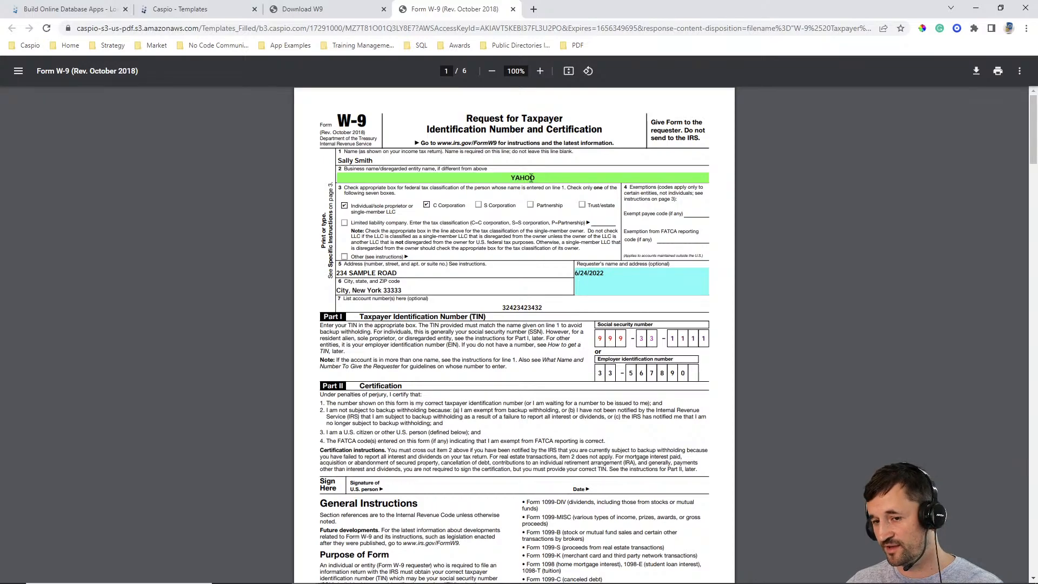
left_click(341, 10)
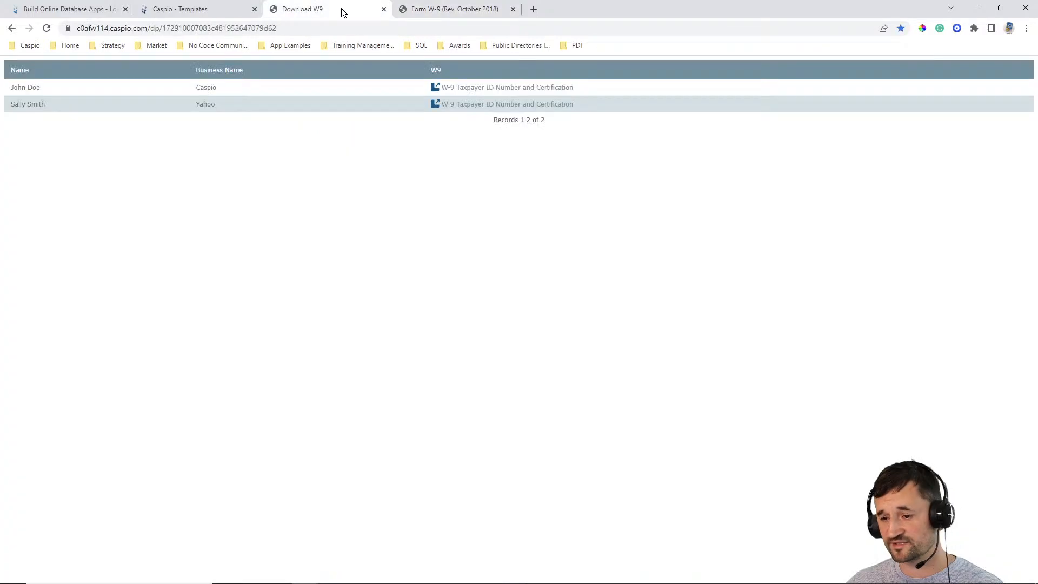
- Reopen the W-9 Taxpayer ID Number and Certification template and review its date and number format options
left_click(234, 9)
left_click(846, 486)
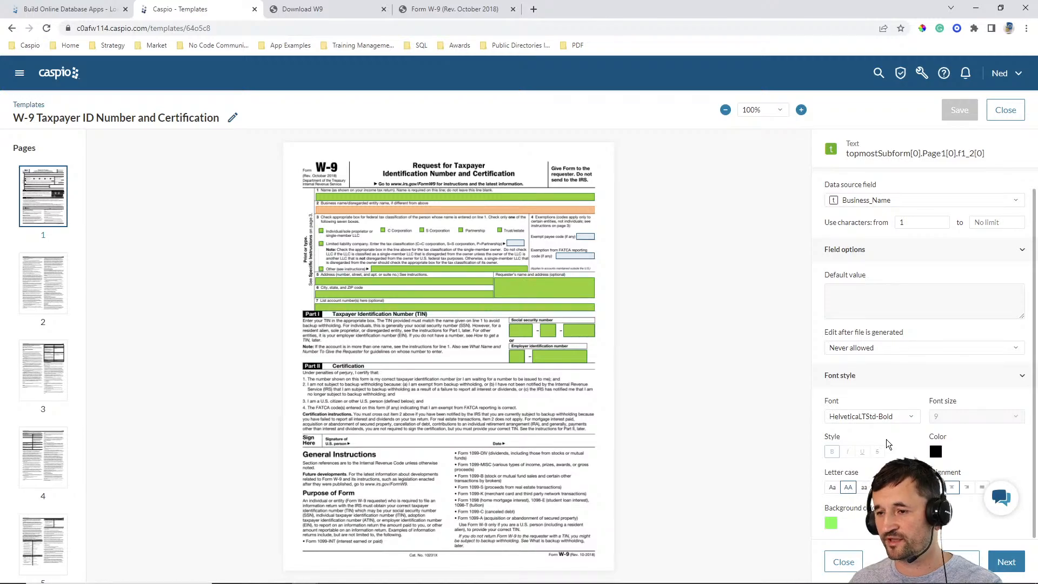
left_click(1002, 110)
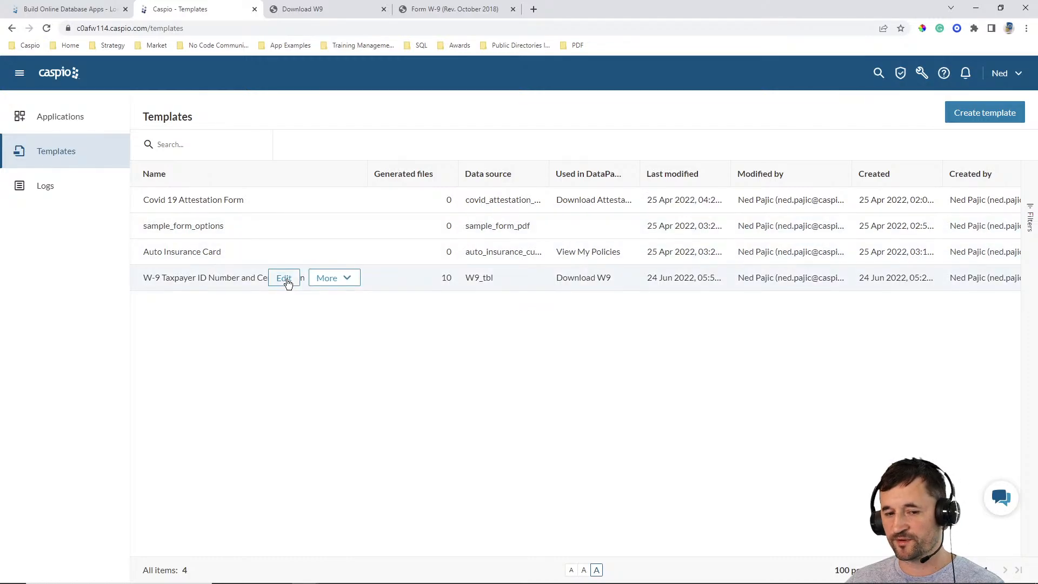
left_click(283, 278)
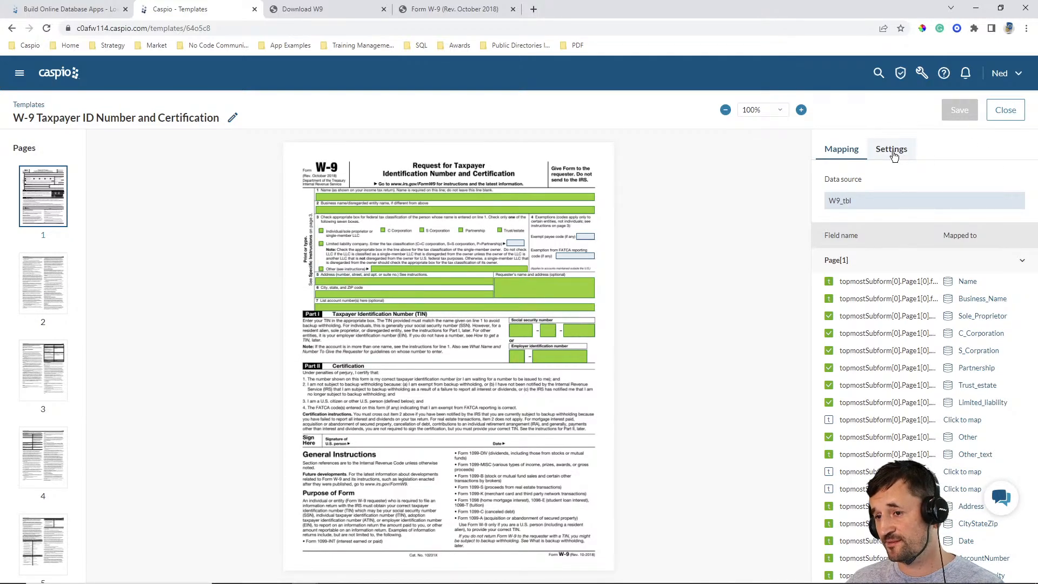
left_click(891, 152)
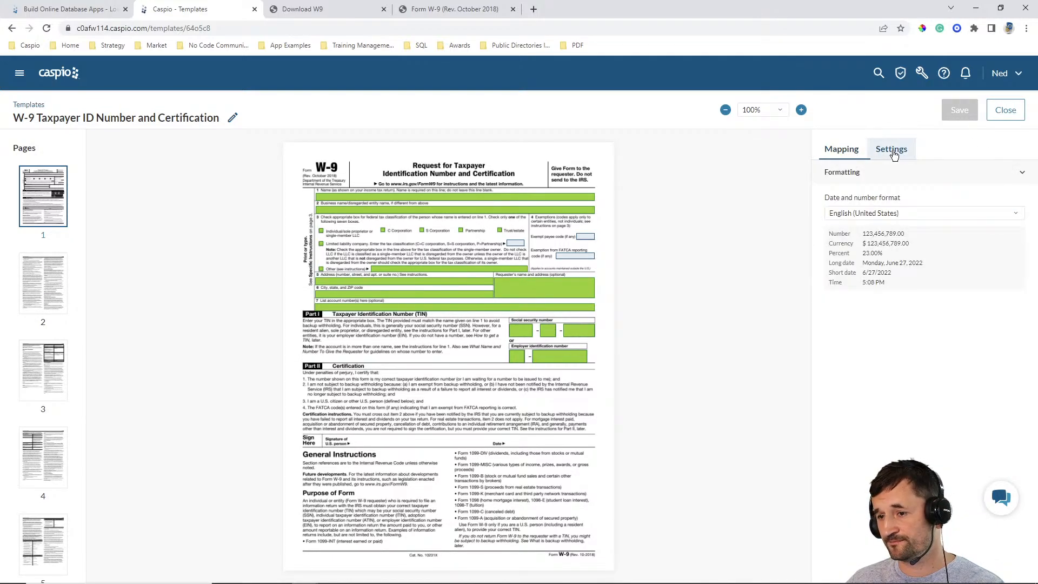
left_click(885, 214)
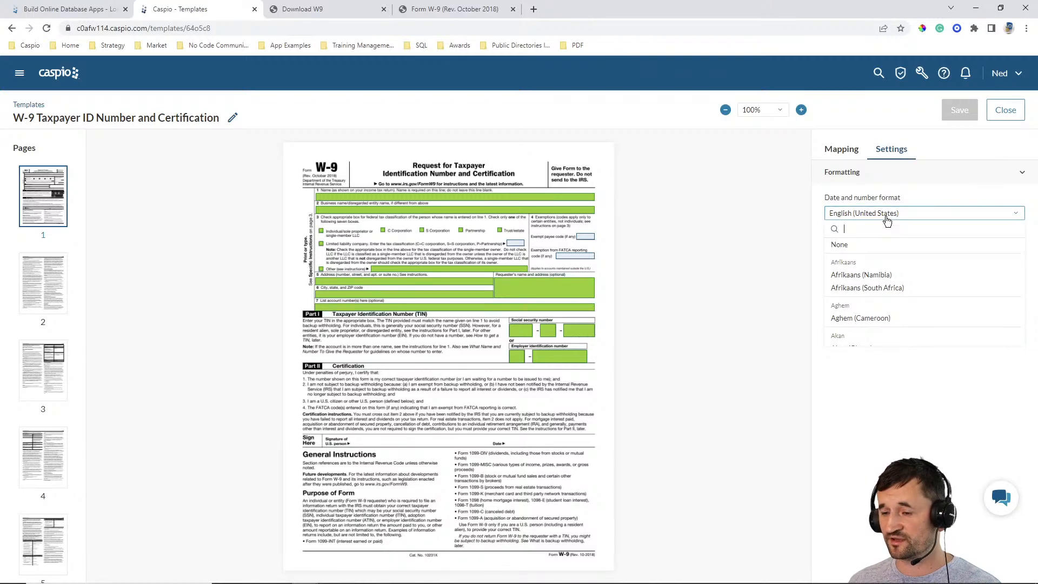
left_click(770, 204)
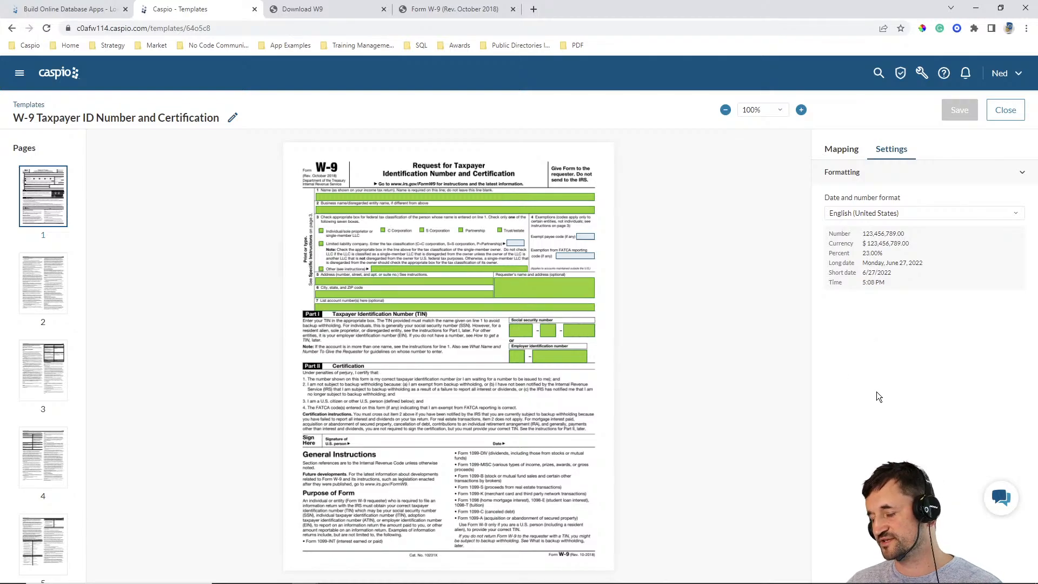
- Open the bookmarked Add Info data entry form in place of the generated W-9 PDF
left_click(453, 11)
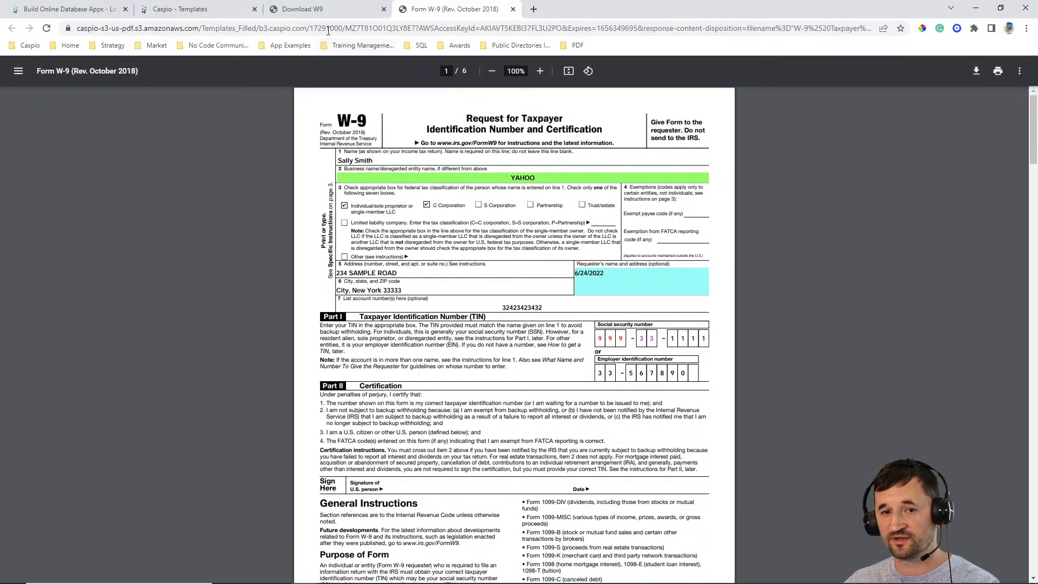
left_click(570, 44)
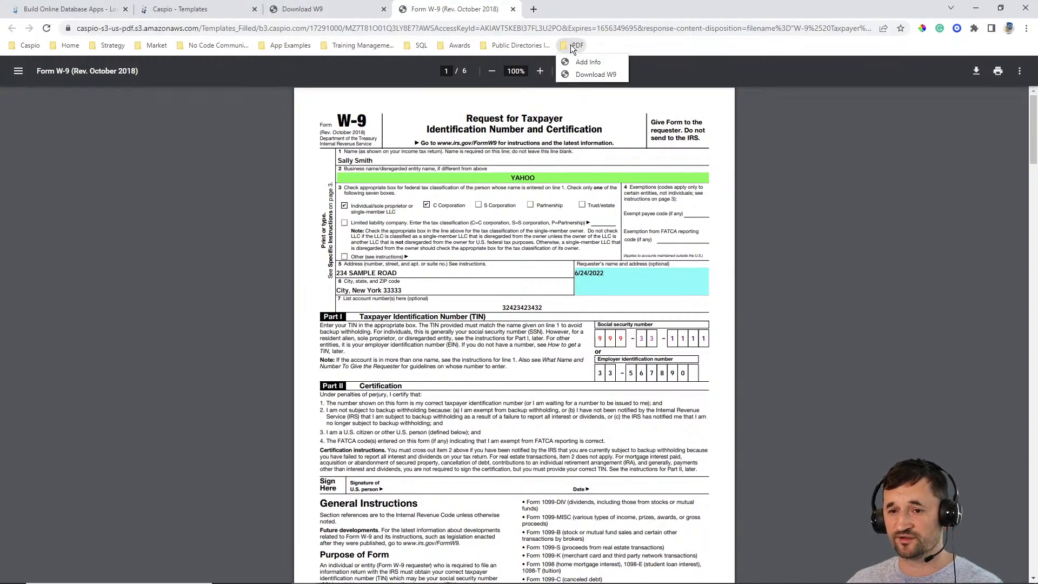
left_click(583, 61)
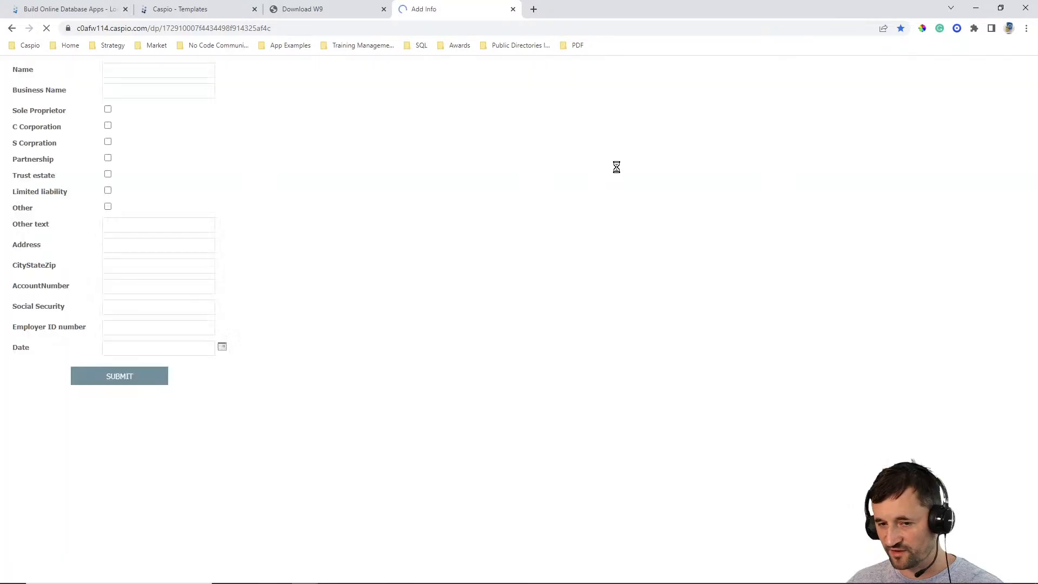
- Enter the person's full name and the business name Cloudinarry, and mark Sole Proprietor and C Corporation
left_click(114, 71)
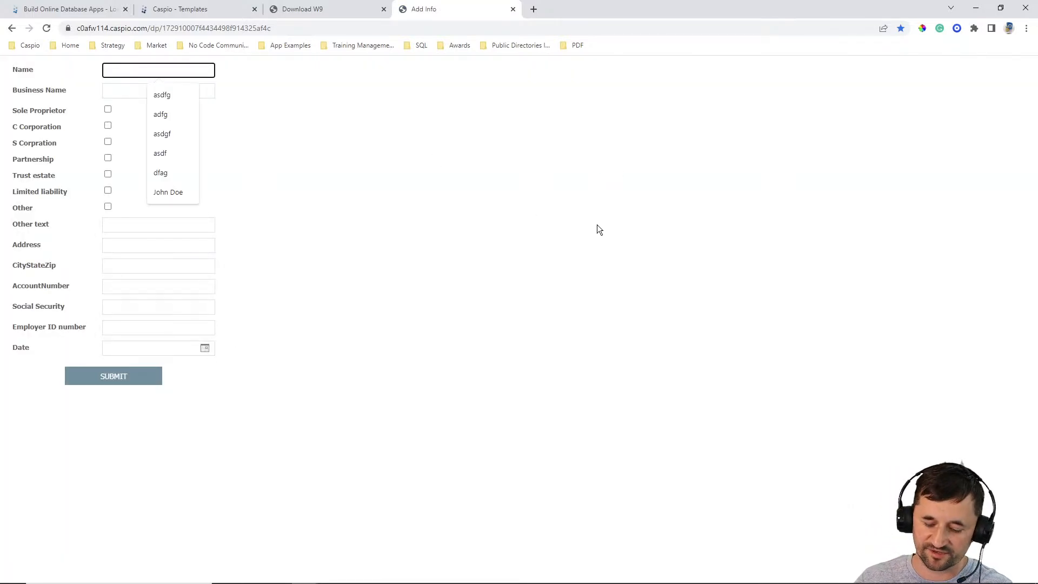
key("Tab")
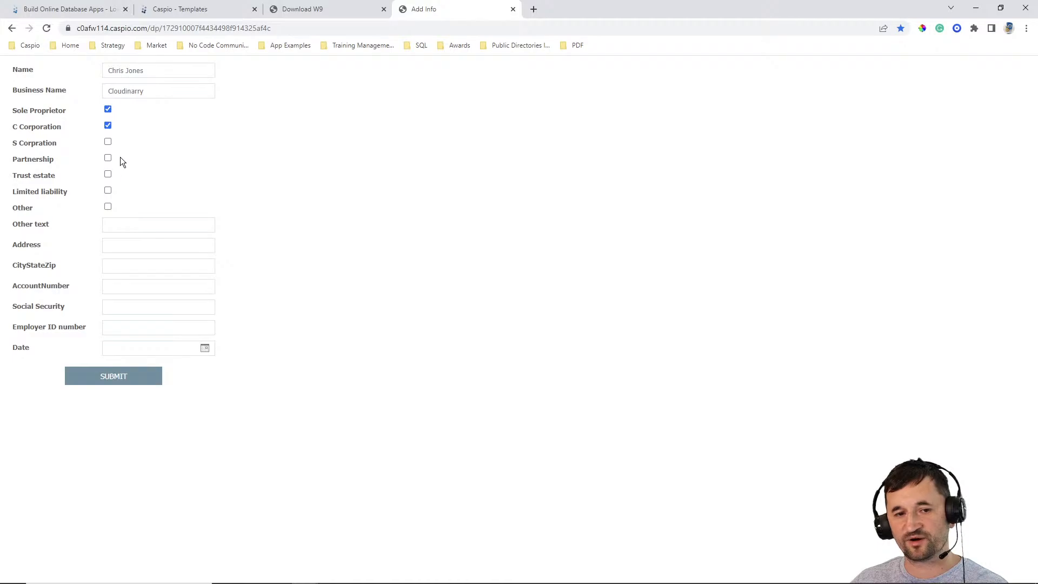
left_click(109, 207)
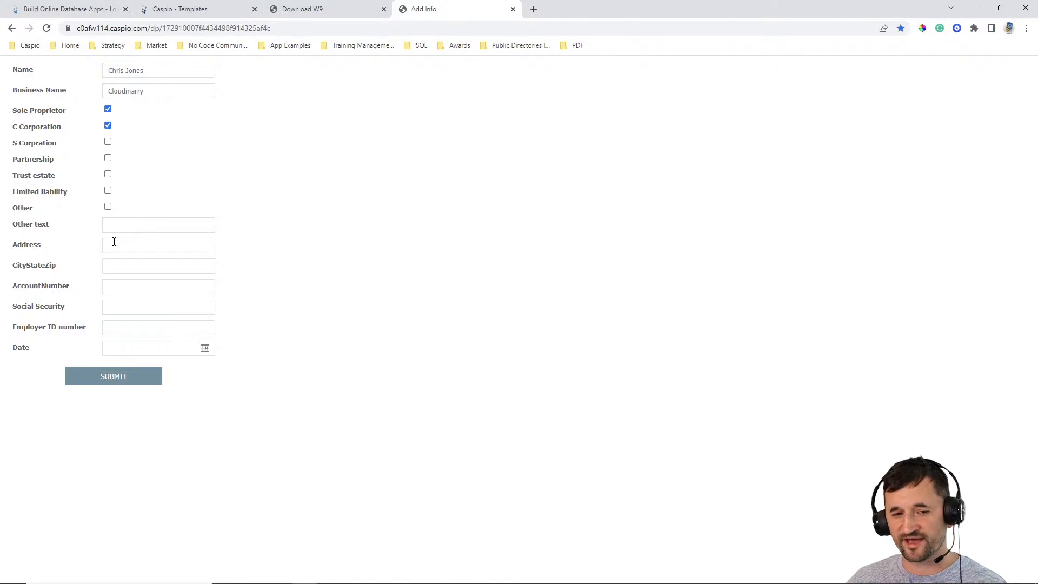
- Fill in the street address and the city, state and ZIP from the previously used entries
left_click(114, 241)
left_click(178, 271)
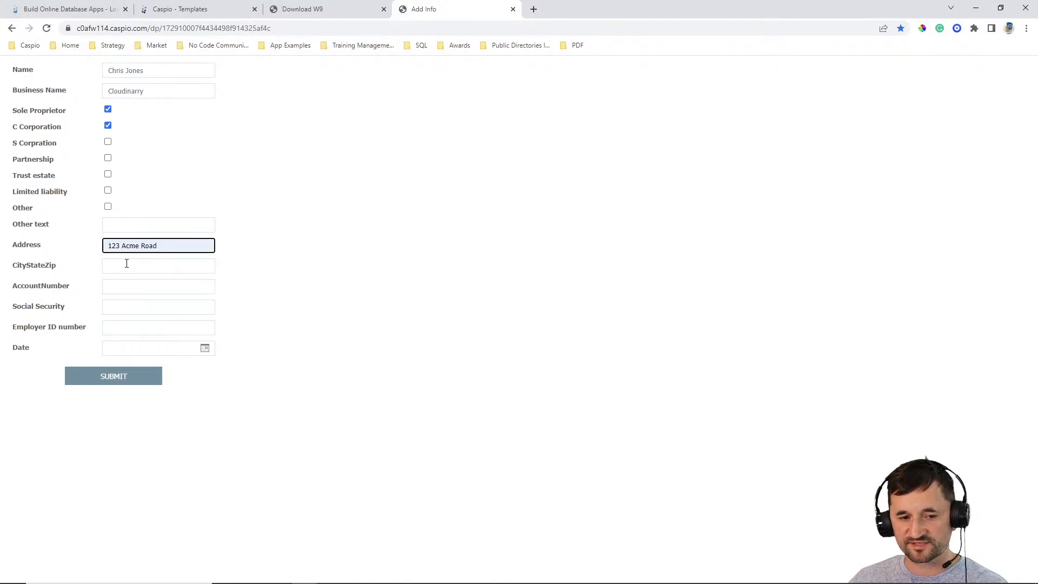
left_click(126, 263)
left_click(163, 291)
- Fill in the account number, social security number and employer ID number from the previously used entries
left_click(110, 290)
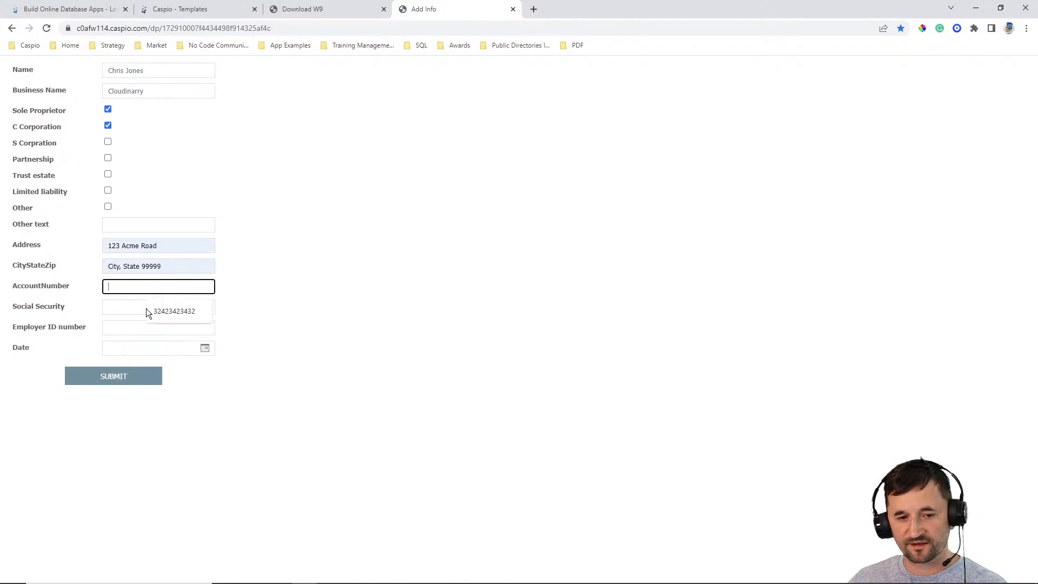
left_click(122, 304)
left_click(148, 322)
left_click(148, 327)
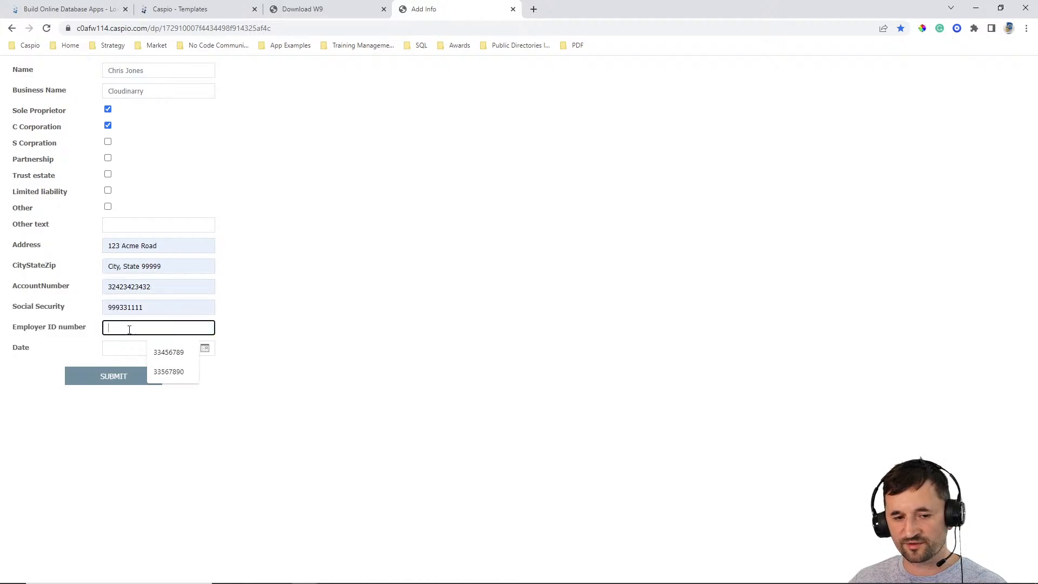
left_click(157, 354)
- Set the date to 06/27/2022 and submit the Add Info form
left_click(118, 349)
left_click(205, 350)
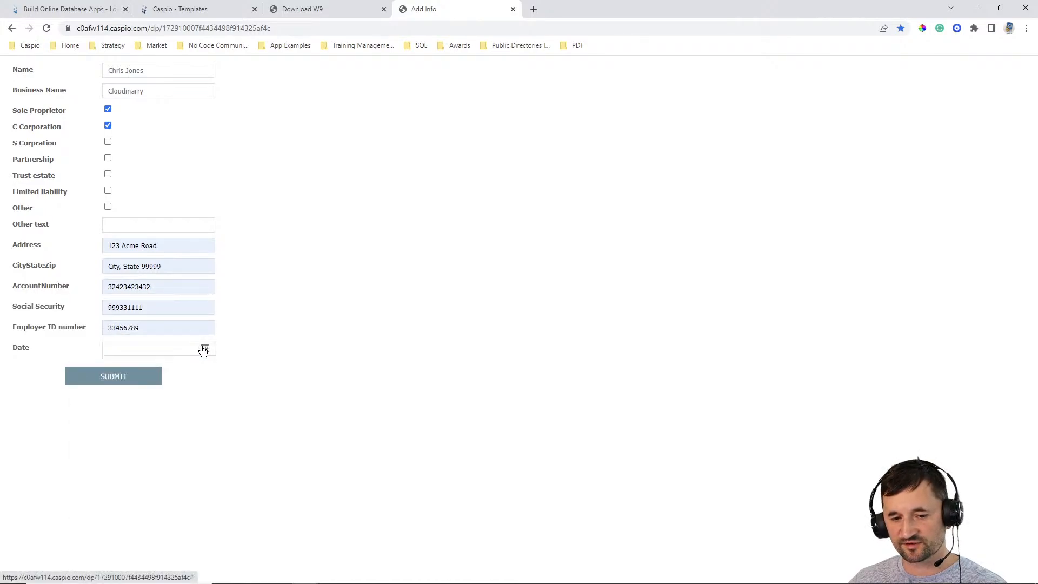
left_click(208, 351)
left_click(104, 481)
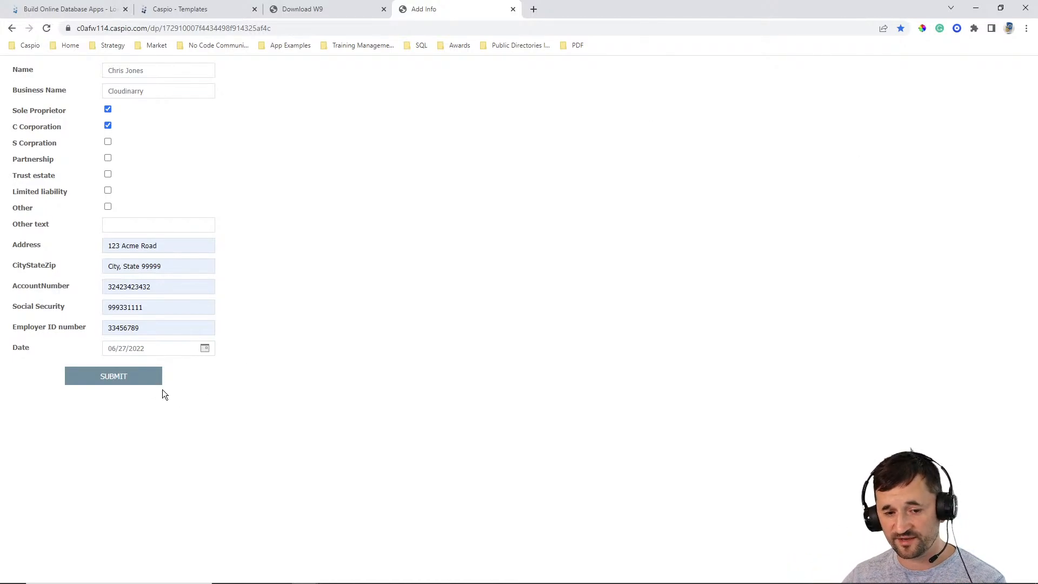
left_click(143, 378)
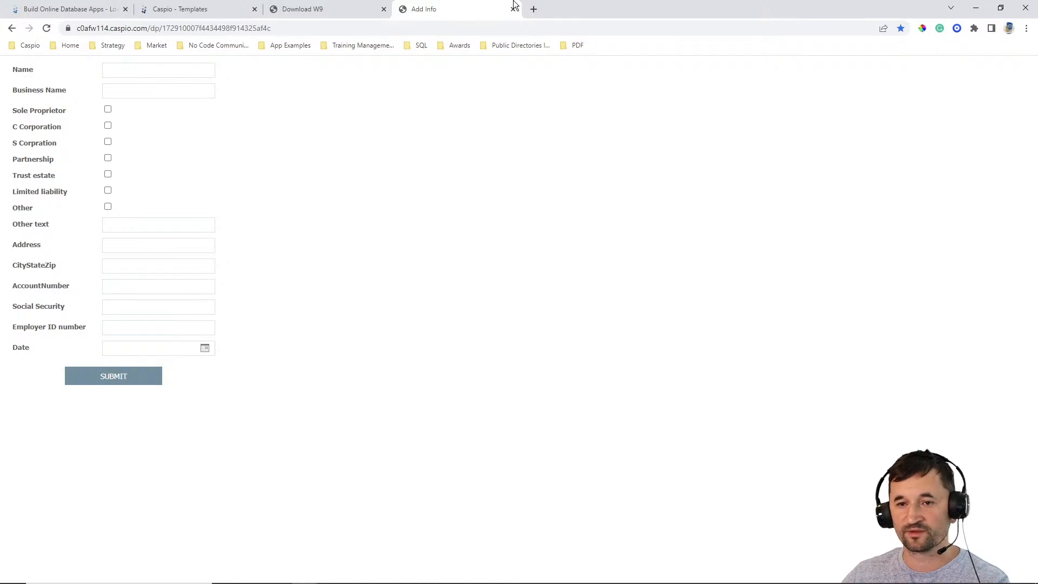
- Open the bookmarked Download W9 page and generate the W-9 PDF for the Cloudinarry record
left_click(577, 46)
left_click(588, 78)
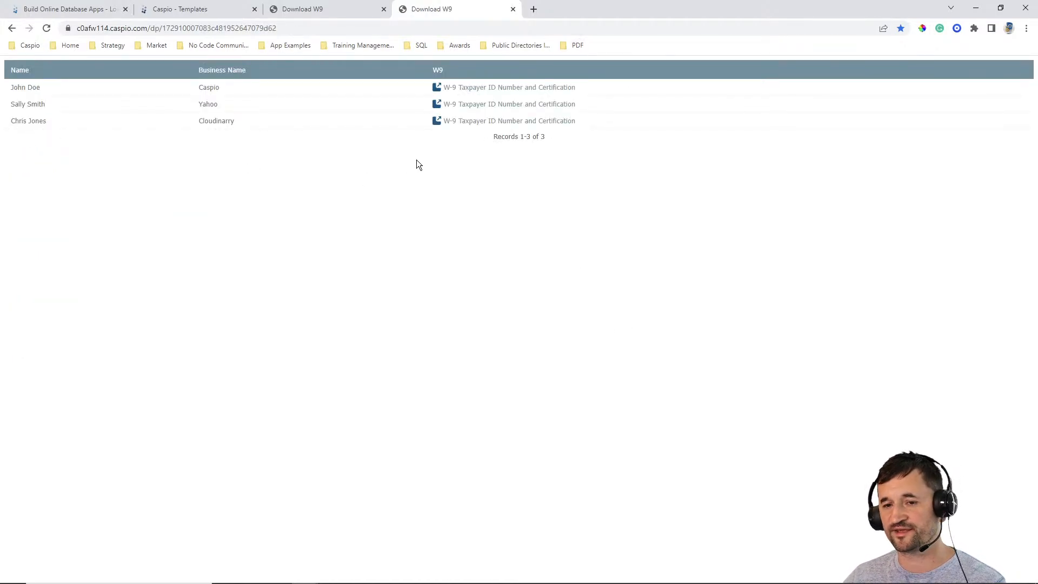
left_click(475, 122)
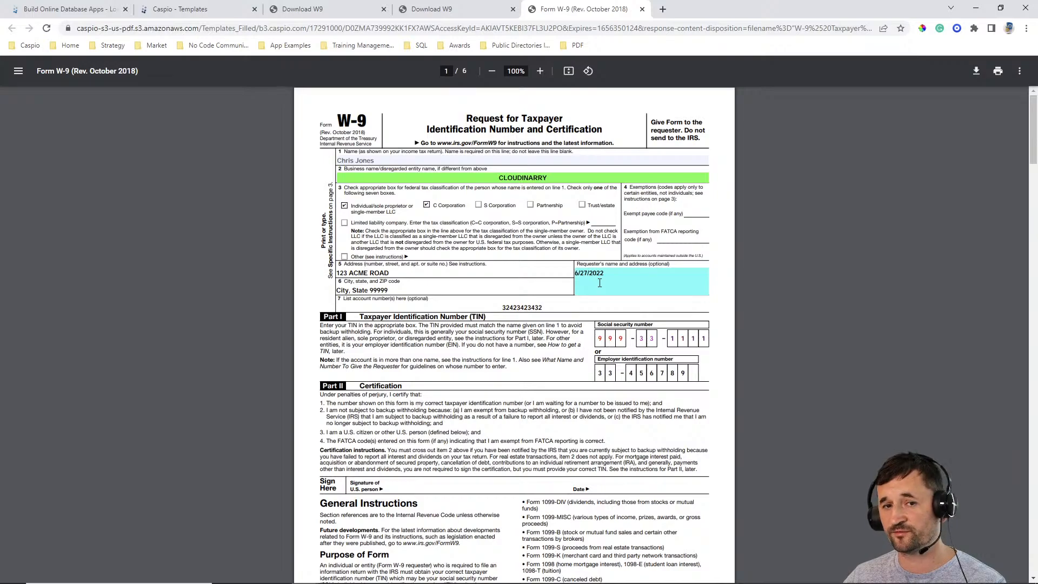
- Return to the W-9 template and review the line 1 name field's mapping, editing permission and font style
left_click(183, 9)
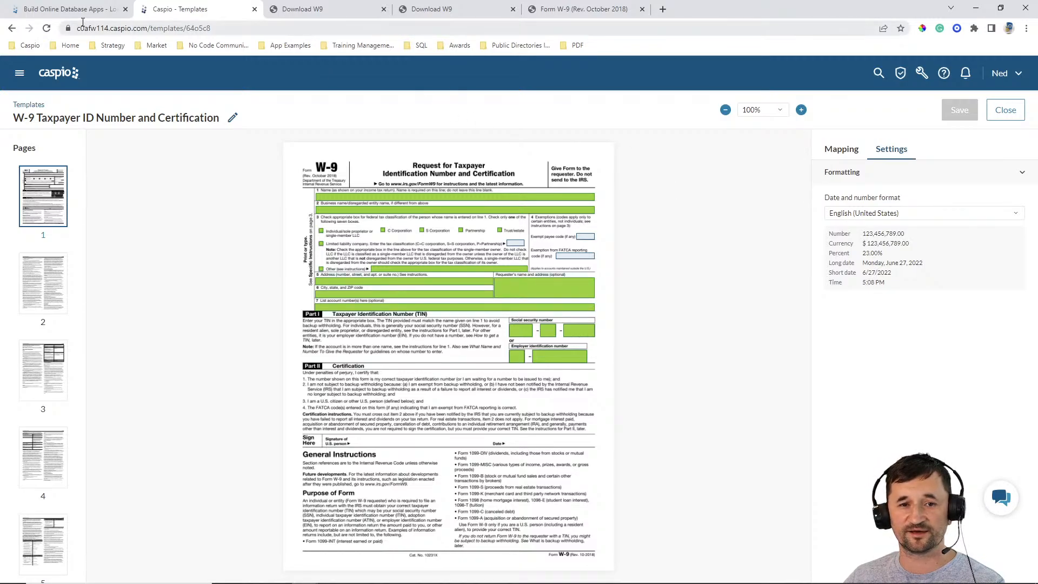
left_click(483, 200)
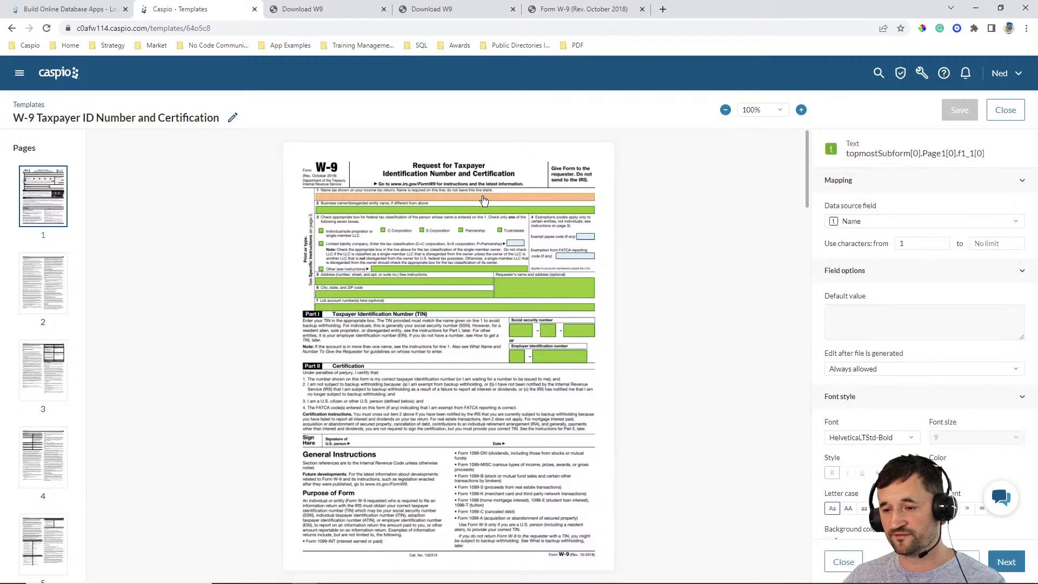
scroll(910, 299, "down", 1)
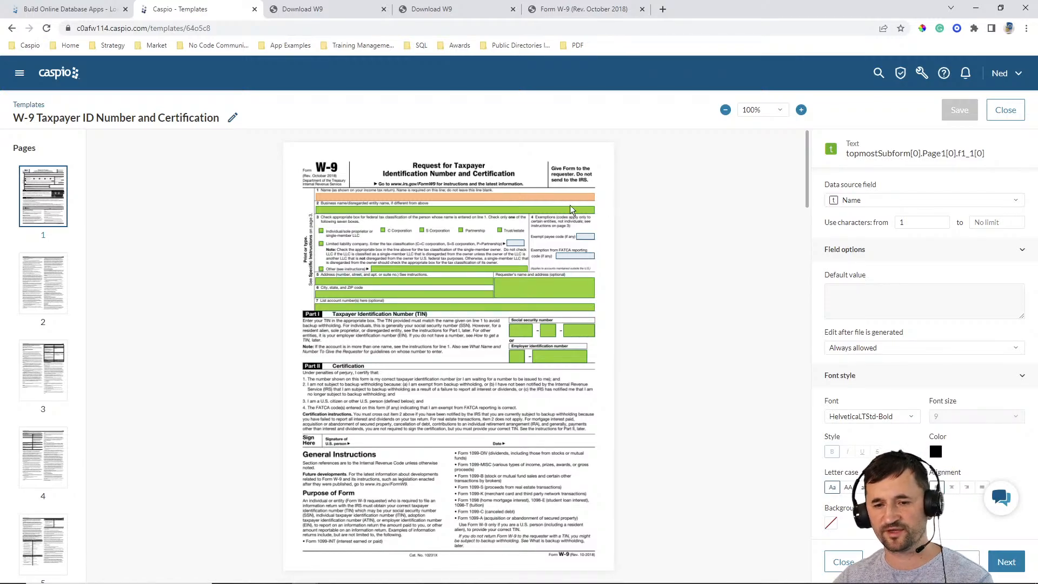
- Review the C Corporation checkbox's True/False selection condition and its choices for editing after the file is generated
left_click(383, 231)
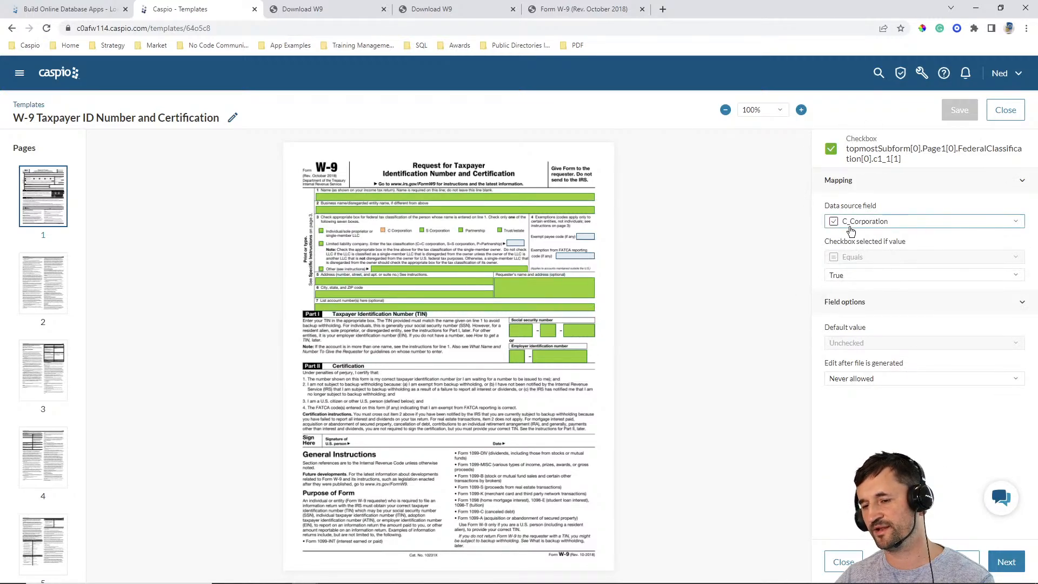
left_click(860, 277)
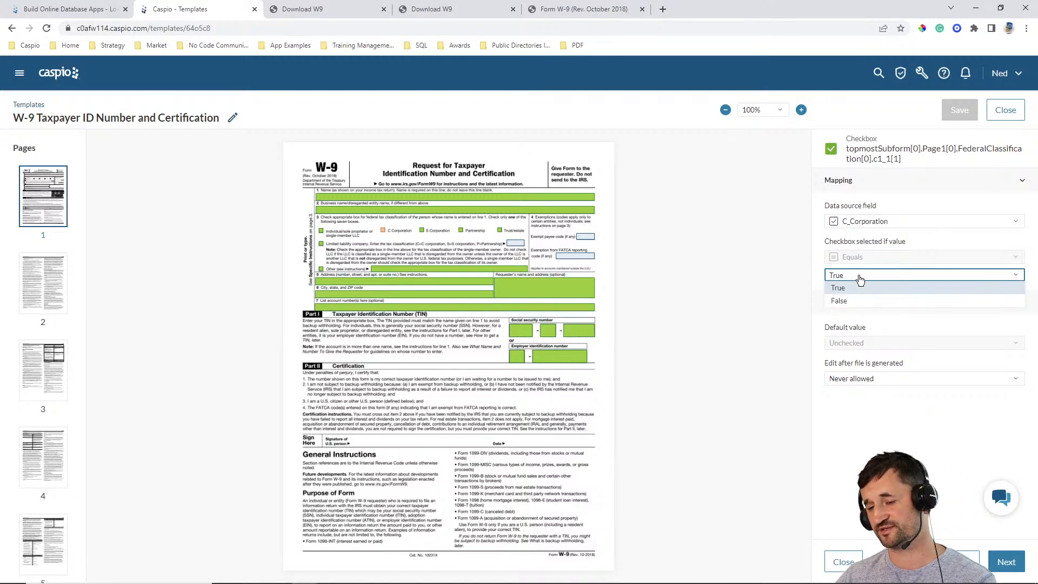
left_click(859, 287)
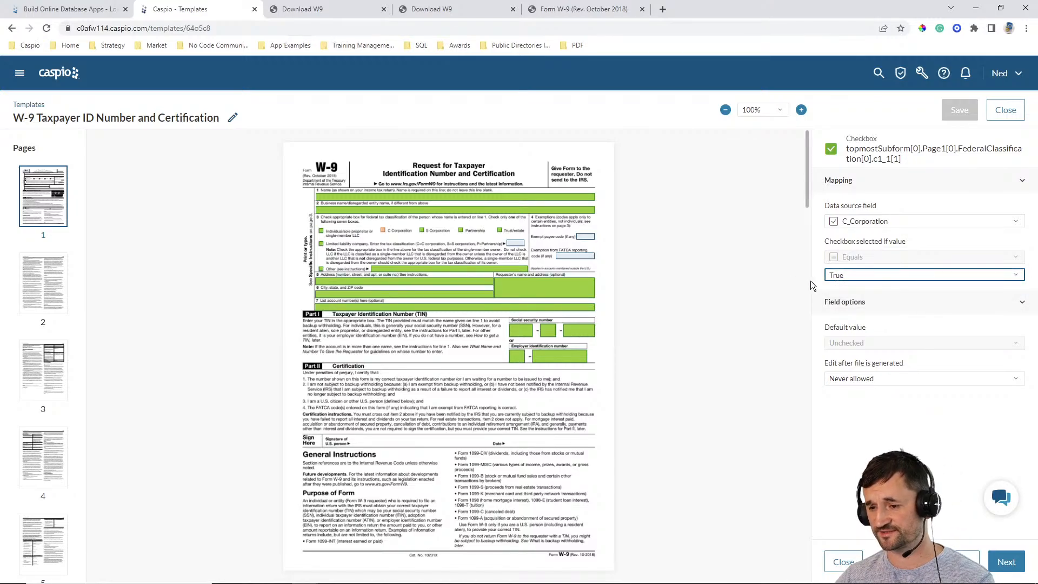
left_click(874, 380)
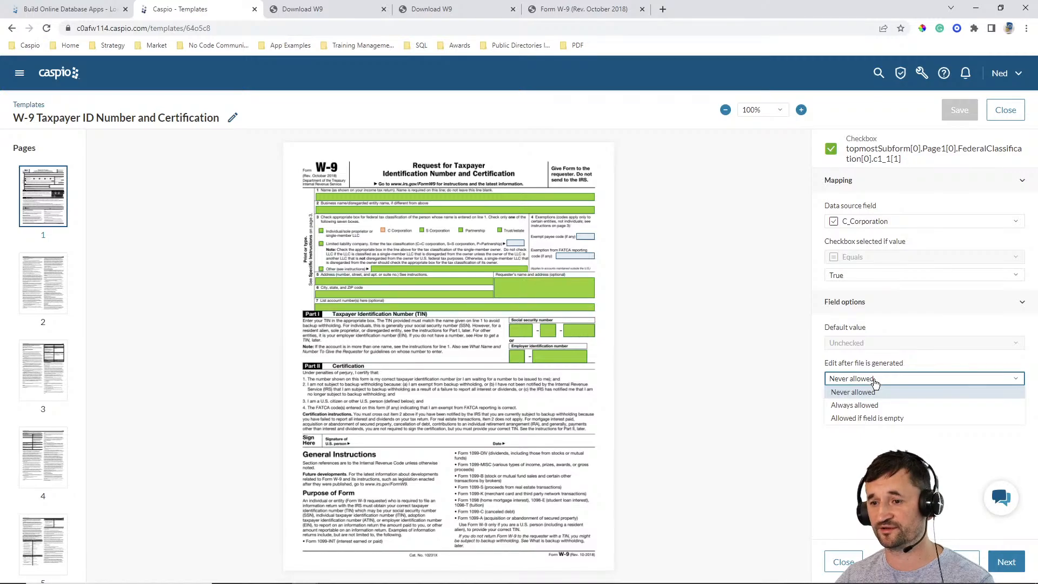
left_click(772, 340)
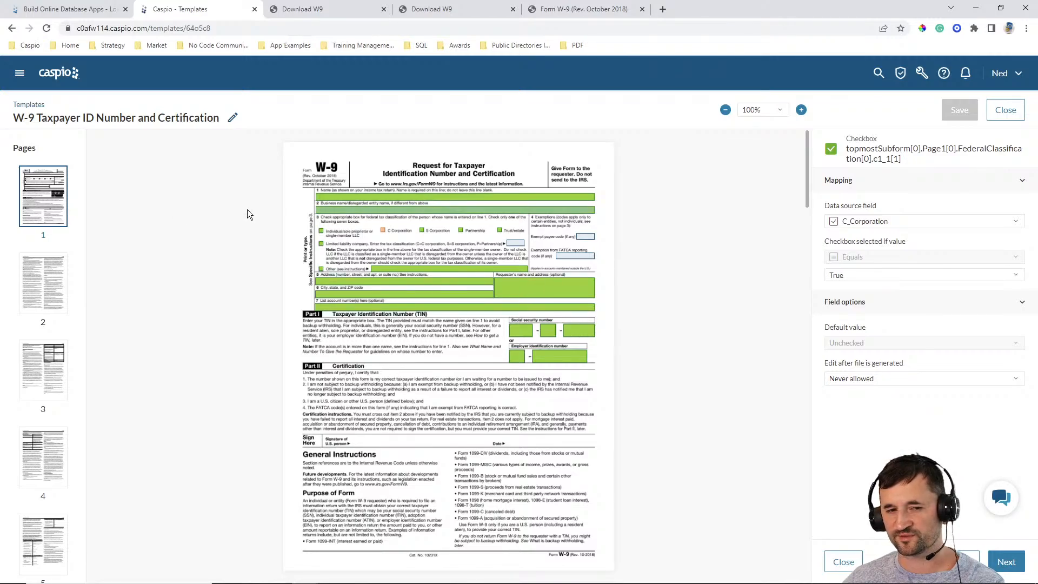
- Open the sample_form_options template and review the Driving License checkbox mapping
left_click(28, 105)
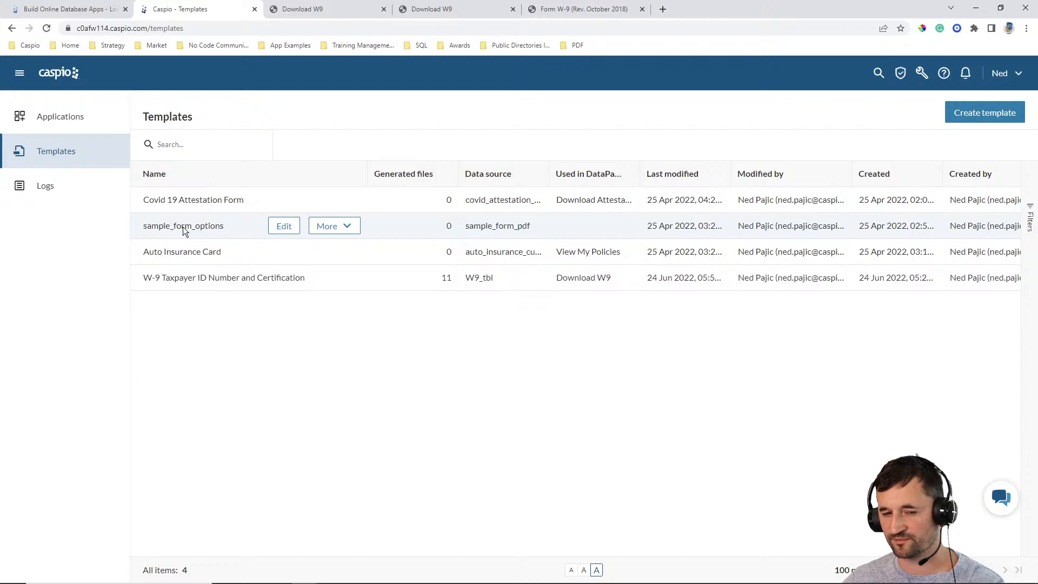
left_click(283, 226)
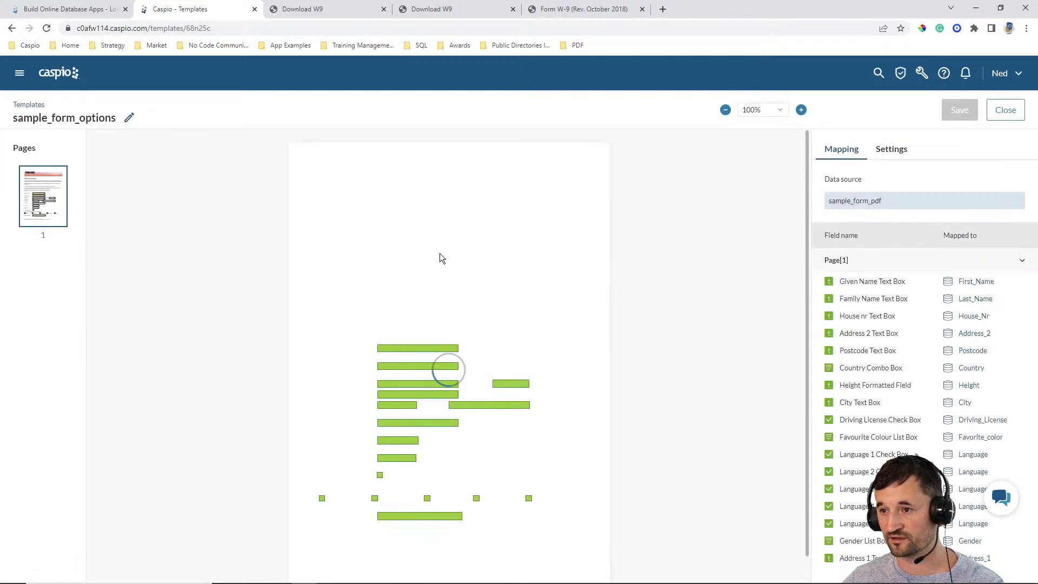
left_click(380, 474)
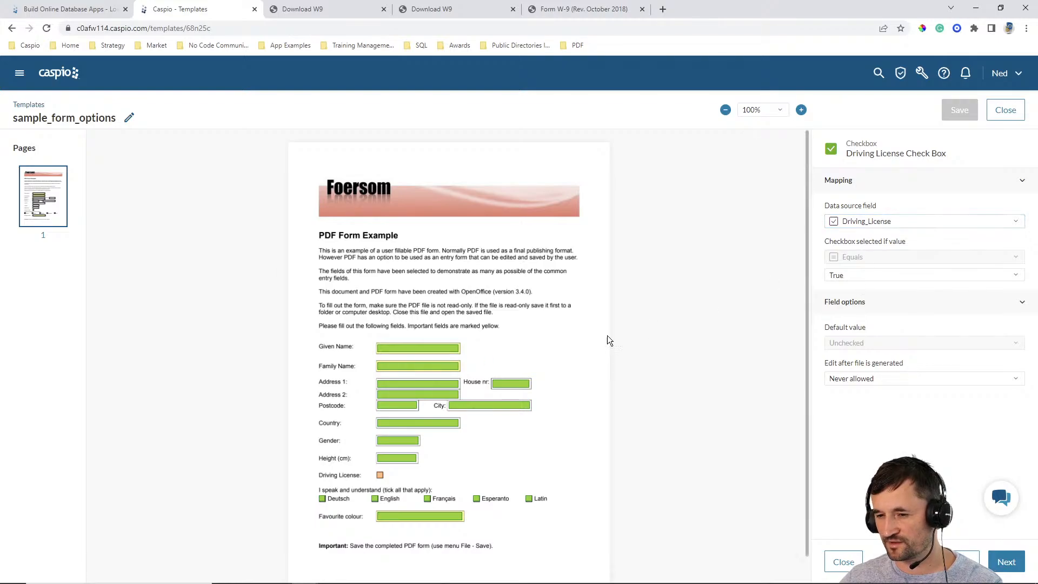
- Map the Given Name text box to the Driving_License data source field and review the other available source fields
left_click(408, 349)
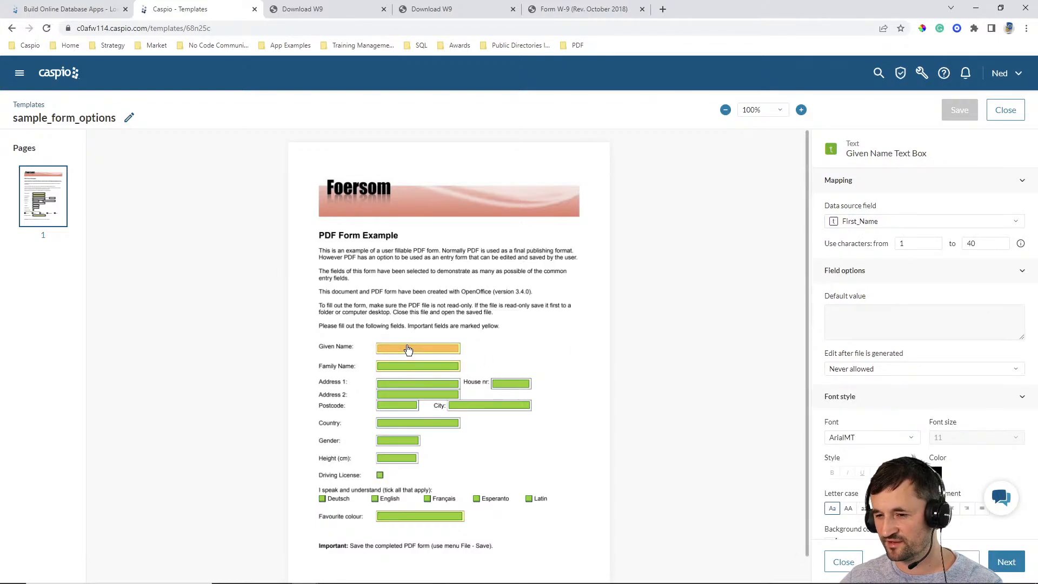
left_click(878, 223)
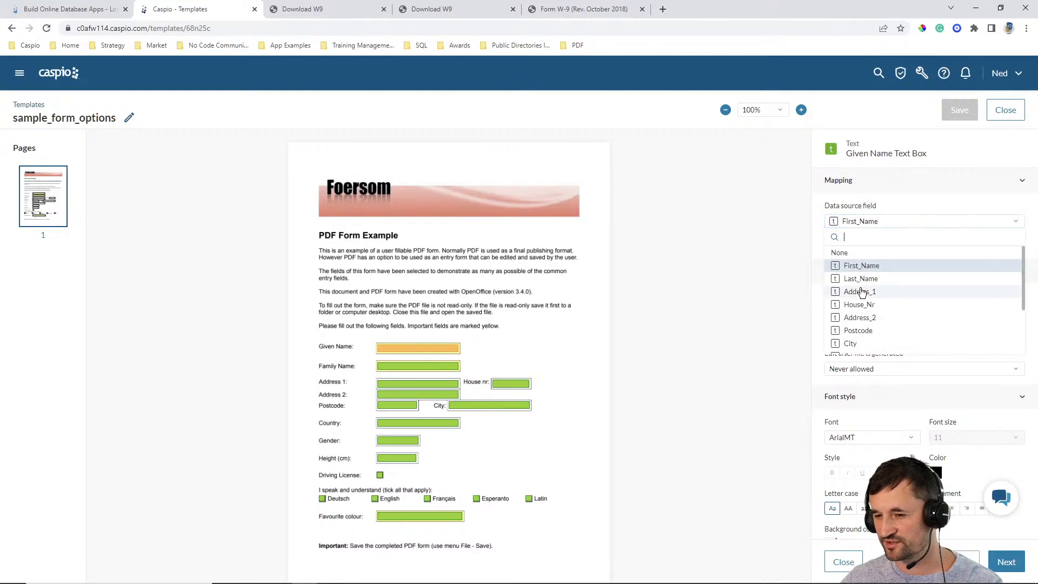
scroll(865, 303, "down", 2)
left_click(866, 322)
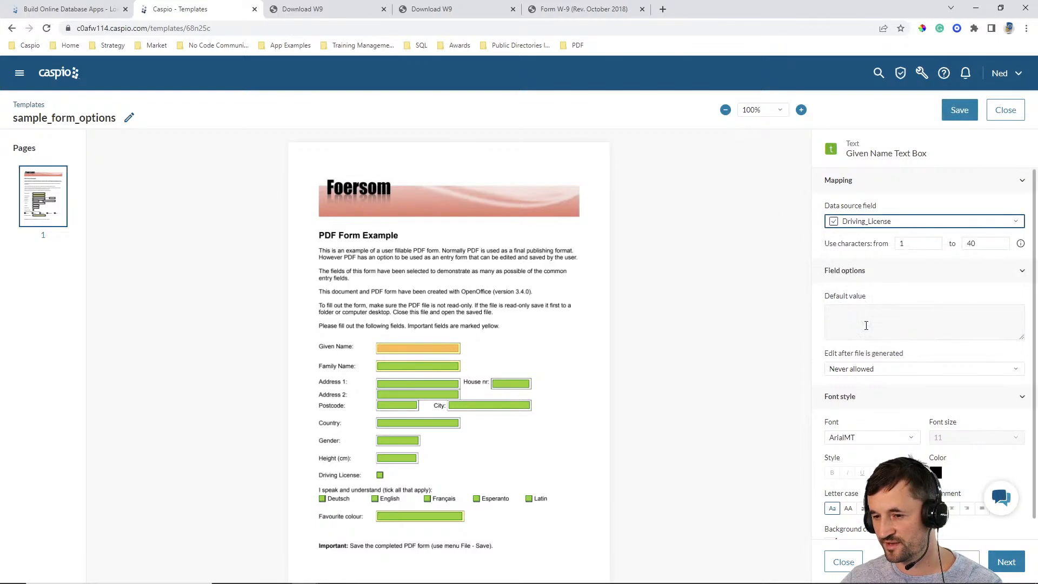
left_click(863, 225)
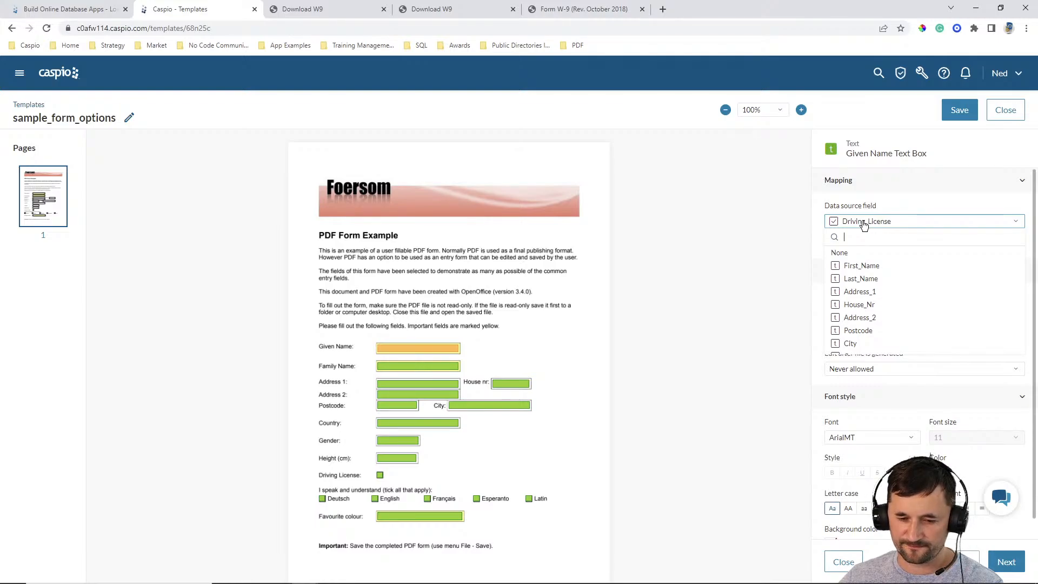
left_click(792, 221)
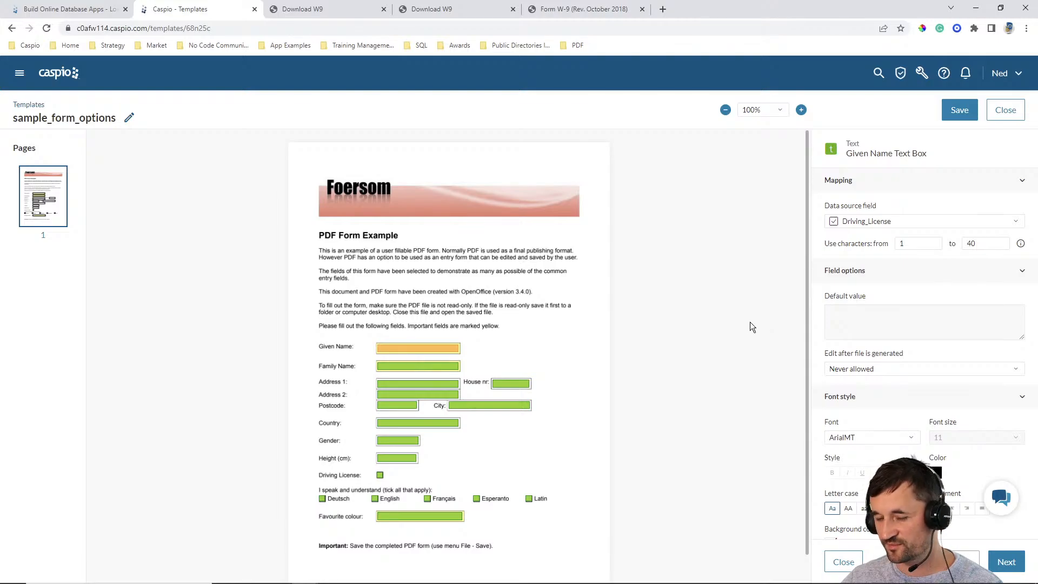
- Review the Driving License checkbox's True condition, map the checkbox to First_Name, and examine the comparison operators offered for text values
left_click(380, 475)
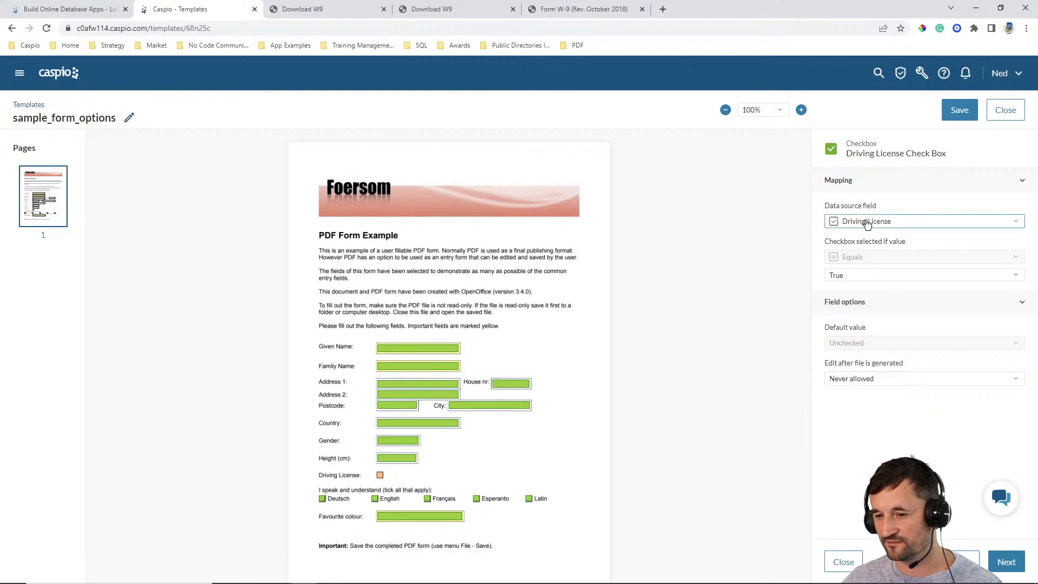
left_click(869, 277)
left_click(868, 276)
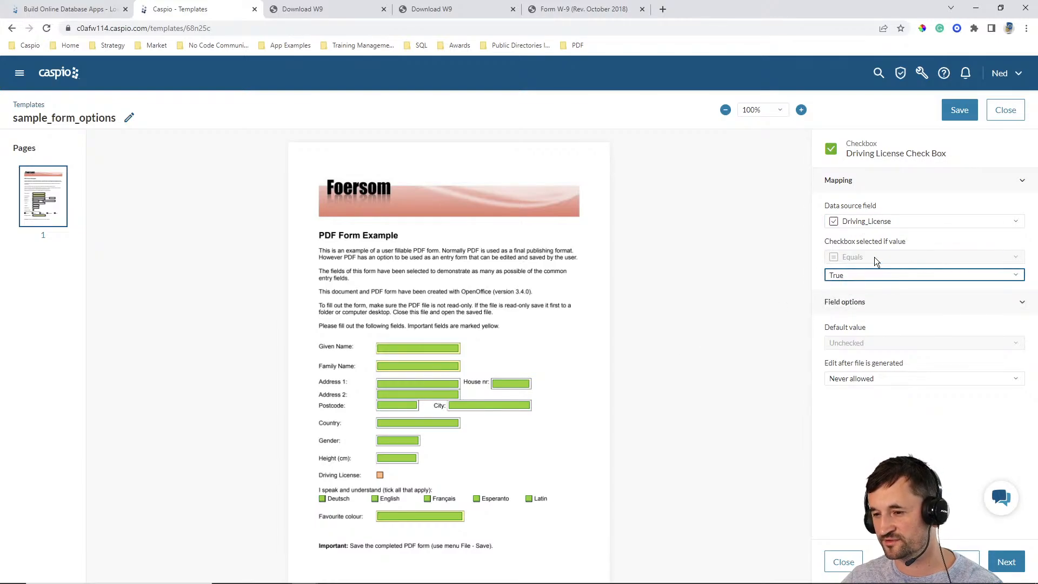
left_click(870, 221)
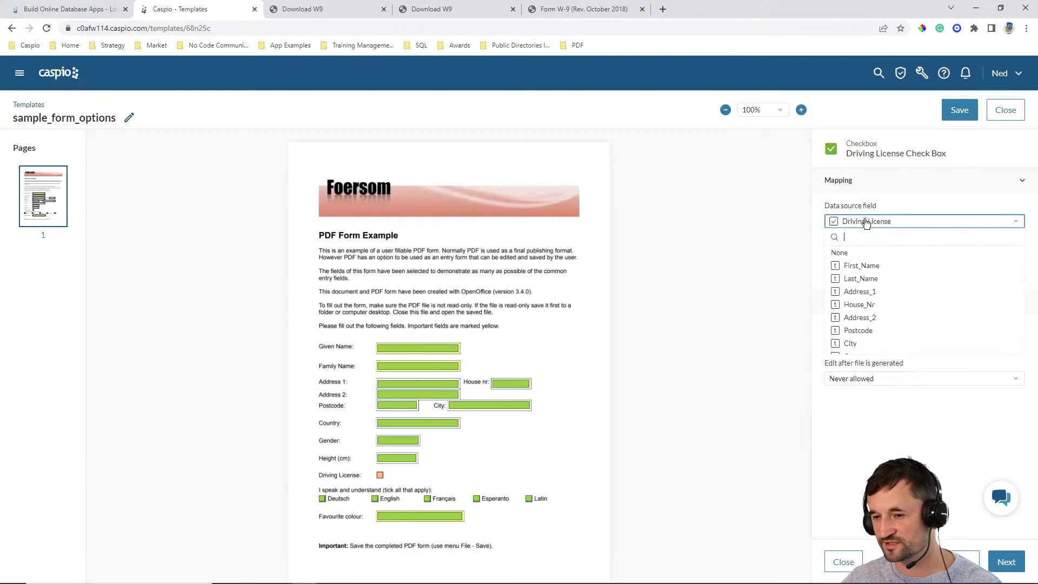
left_click(858, 266)
left_click(865, 258)
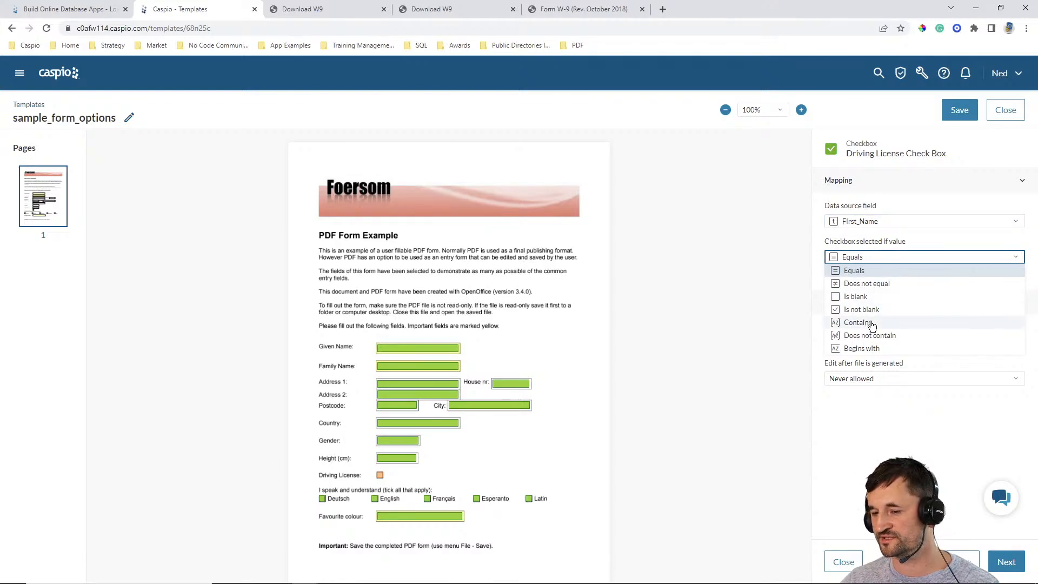
left_click(799, 340)
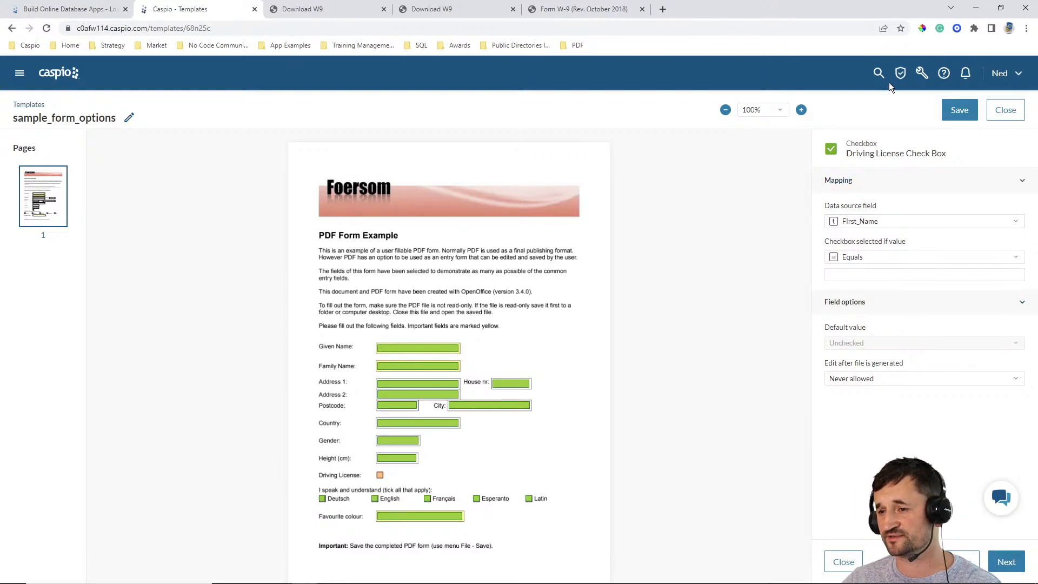
- Open the SMS section of the account settings and add China (+86) to the countries with SMS enabled
left_click(903, 82)
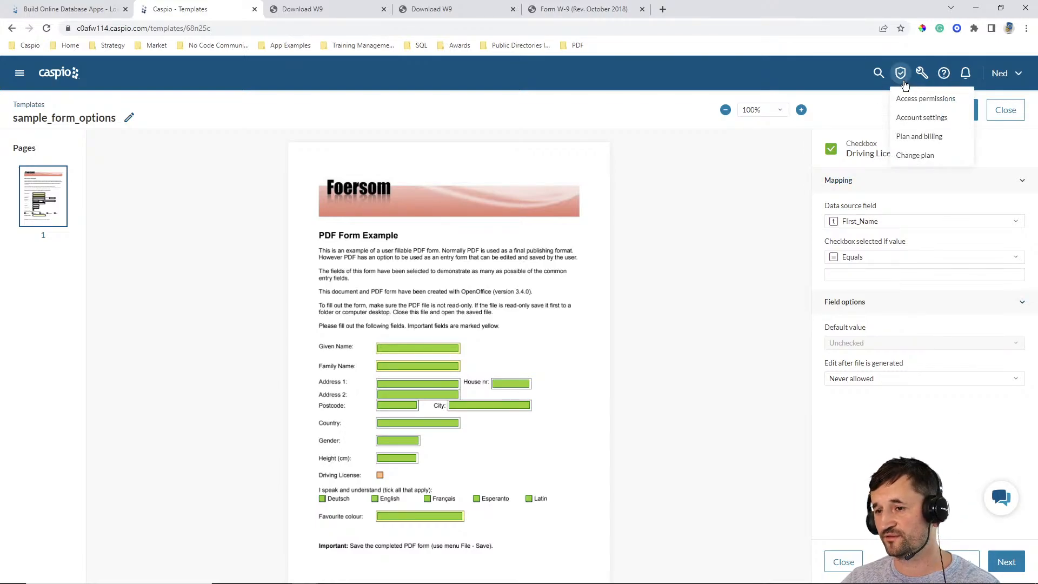
left_click(927, 117)
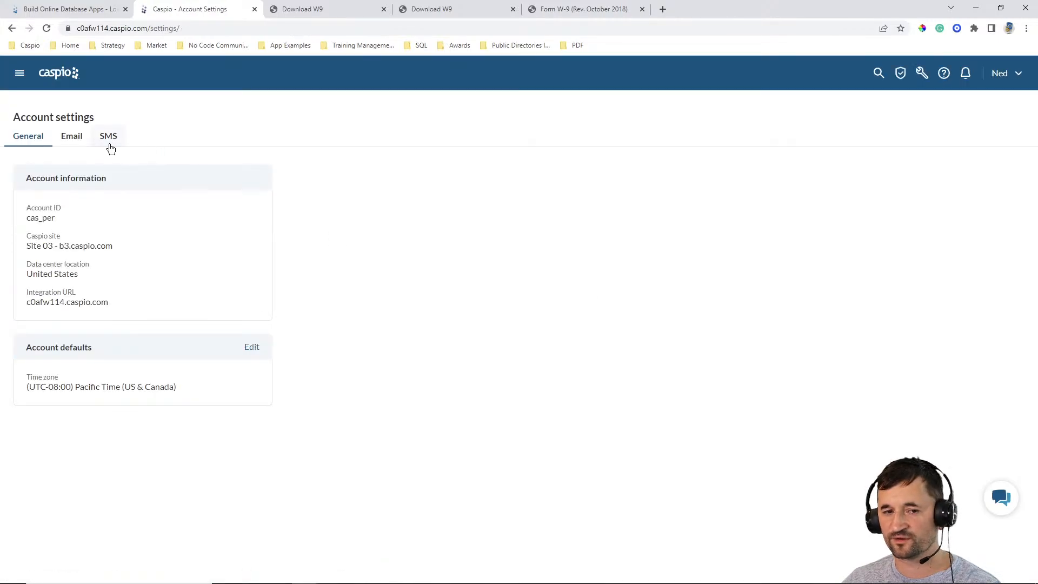
left_click(109, 137)
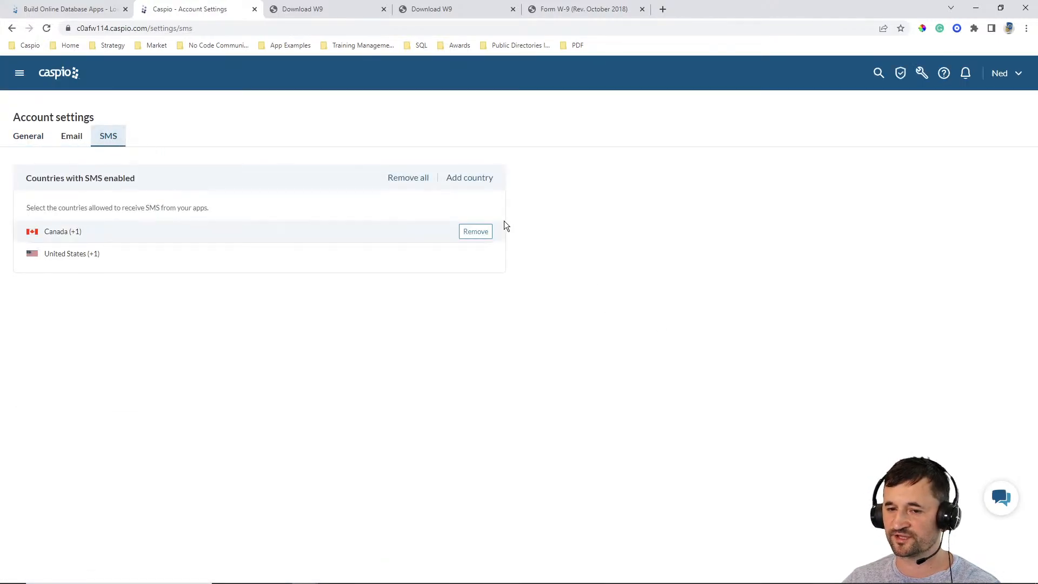
left_click(468, 179)
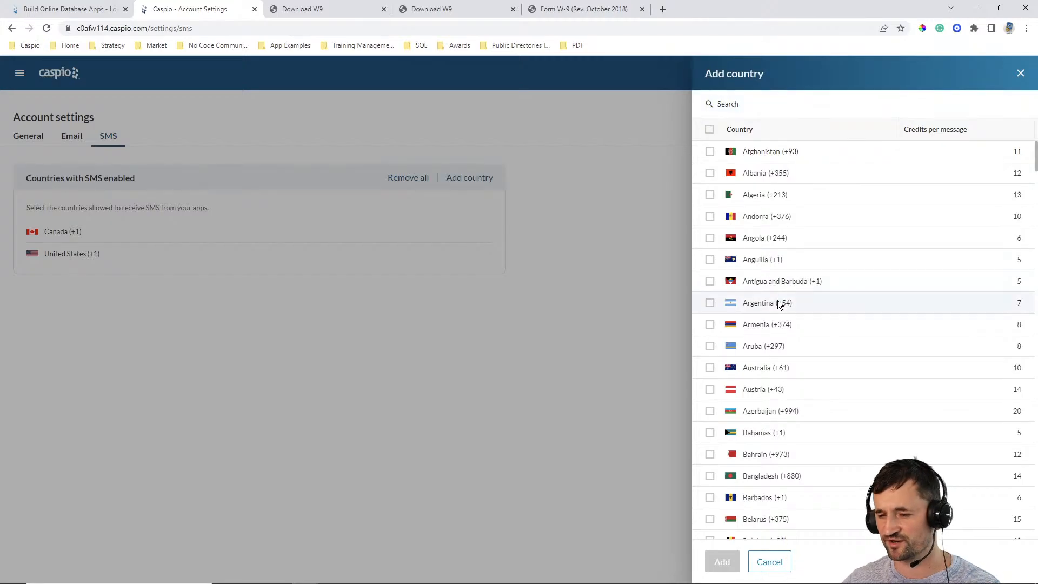
scroll(822, 284, "down", 6)
scroll(818, 283, "down", 3)
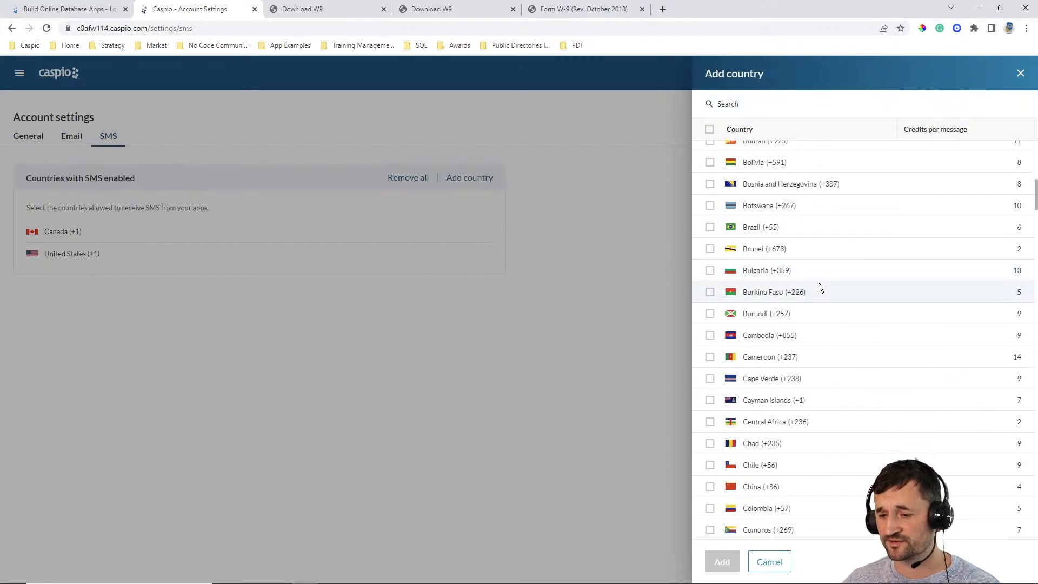
scroll(846, 319, "down", 2)
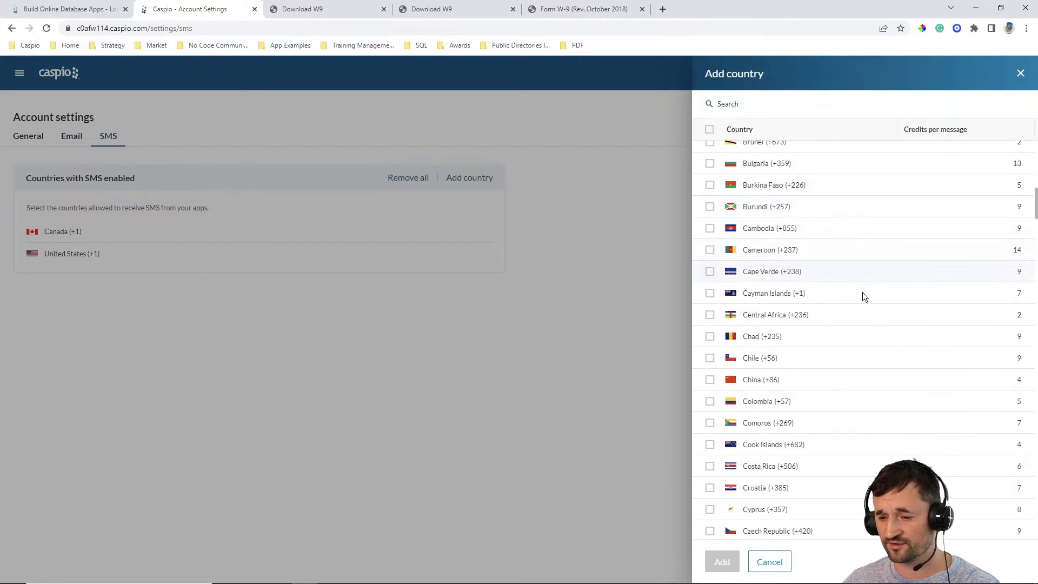
left_click(709, 379)
left_click(723, 561)
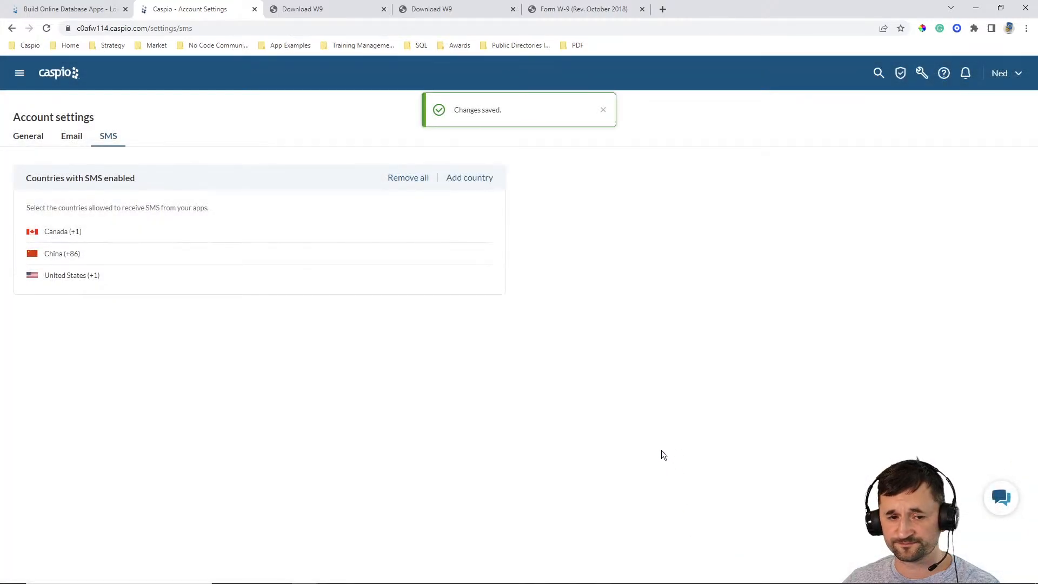
mouse_move(77, 253)
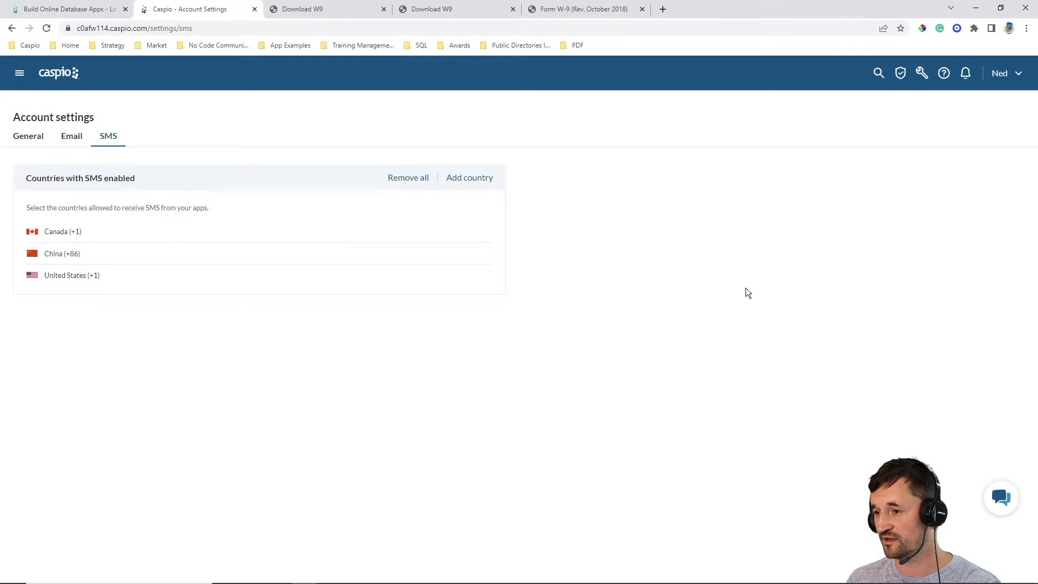
- Go back to the applications list and open the DataPages of the Fillable PDF Examples app
left_click(73, 73)
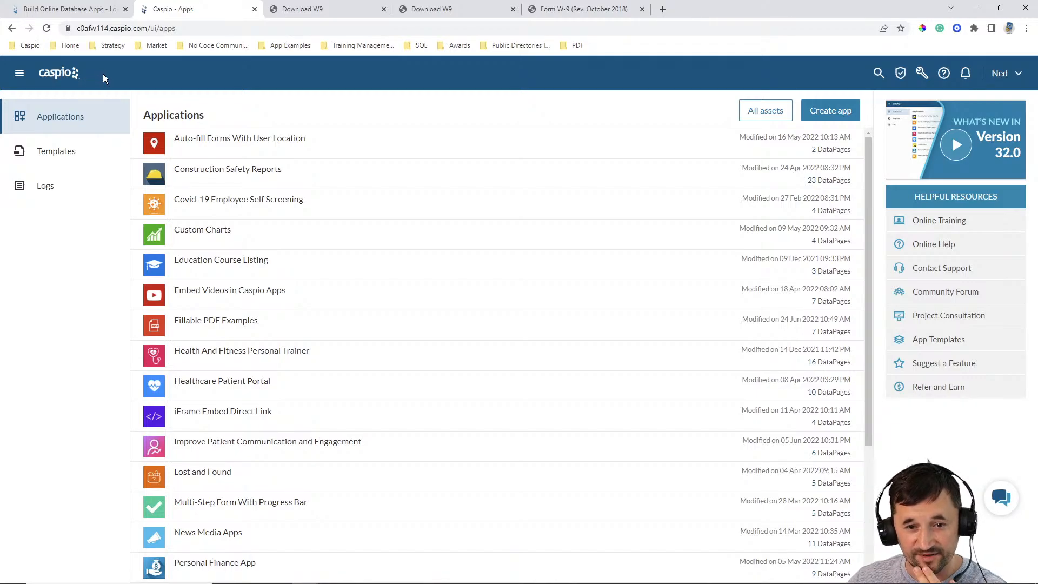
mouse_move(279, 155)
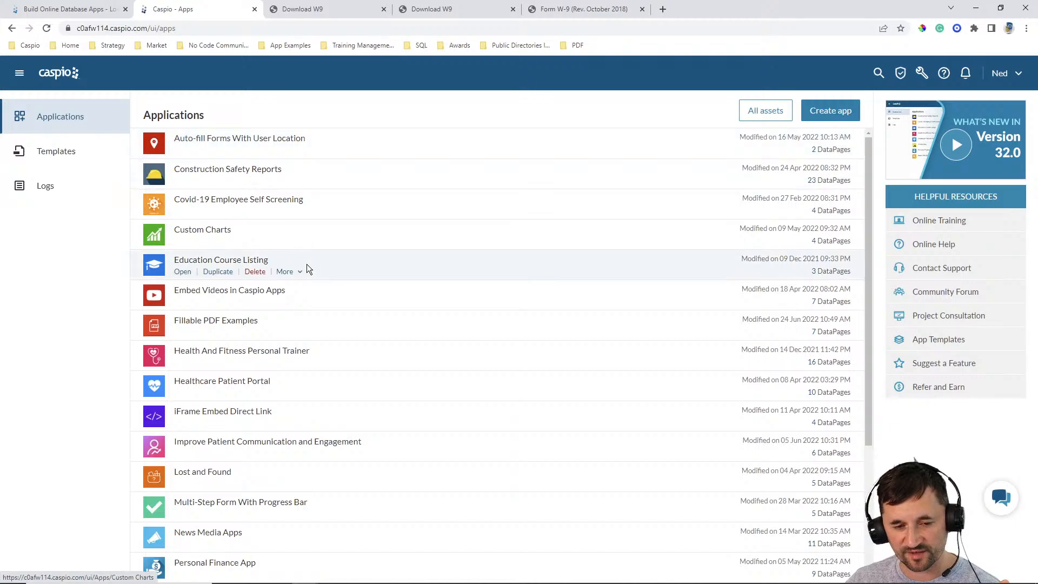
left_click(181, 332)
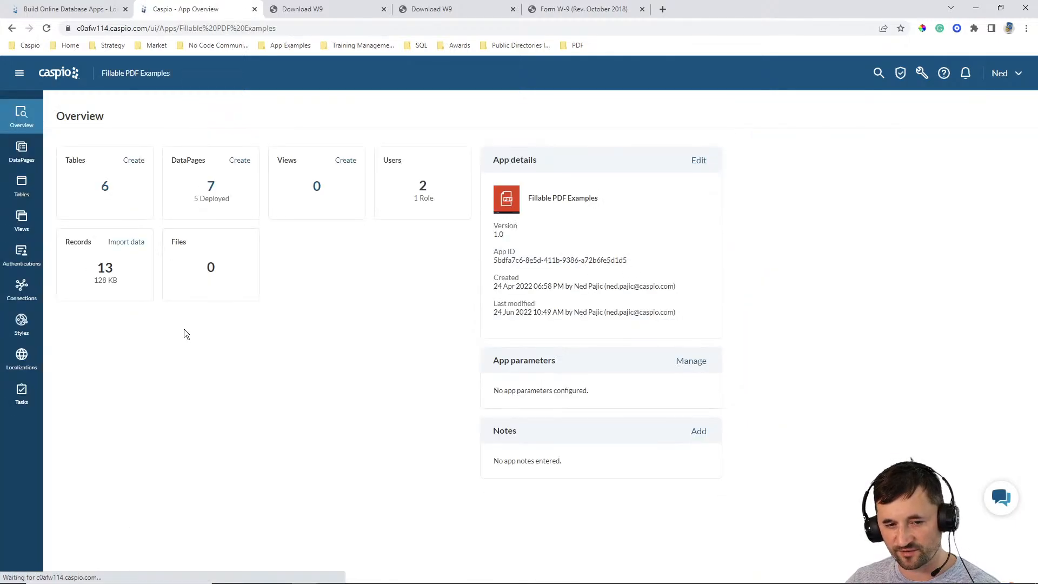
left_click(20, 158)
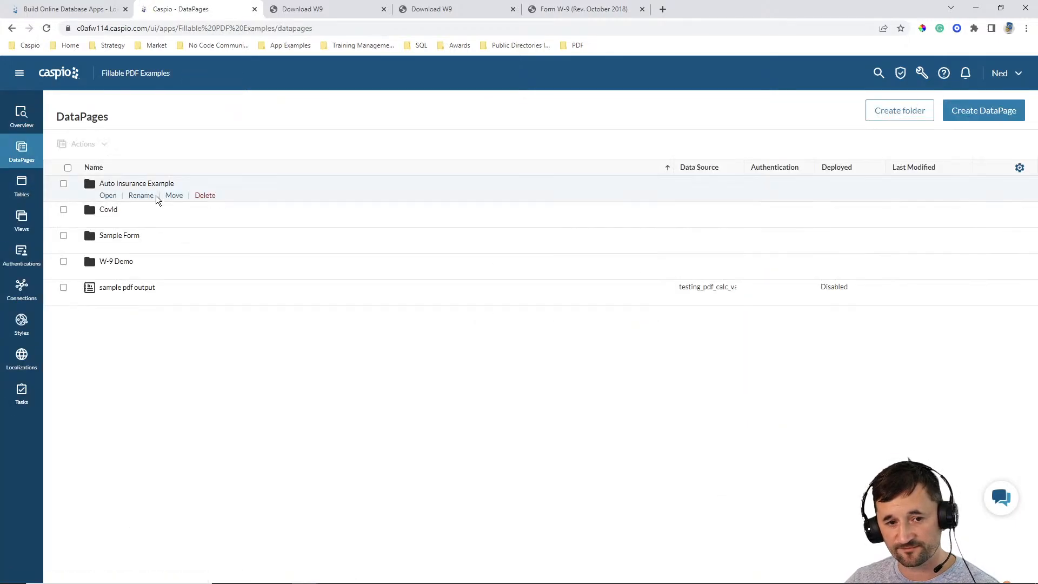
left_click(150, 300)
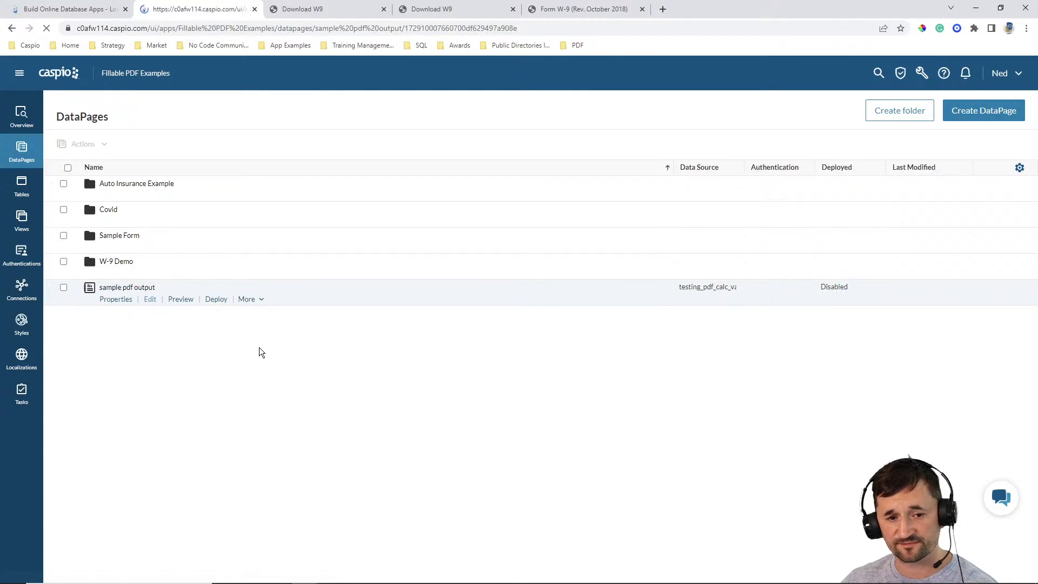
left_click(371, 402)
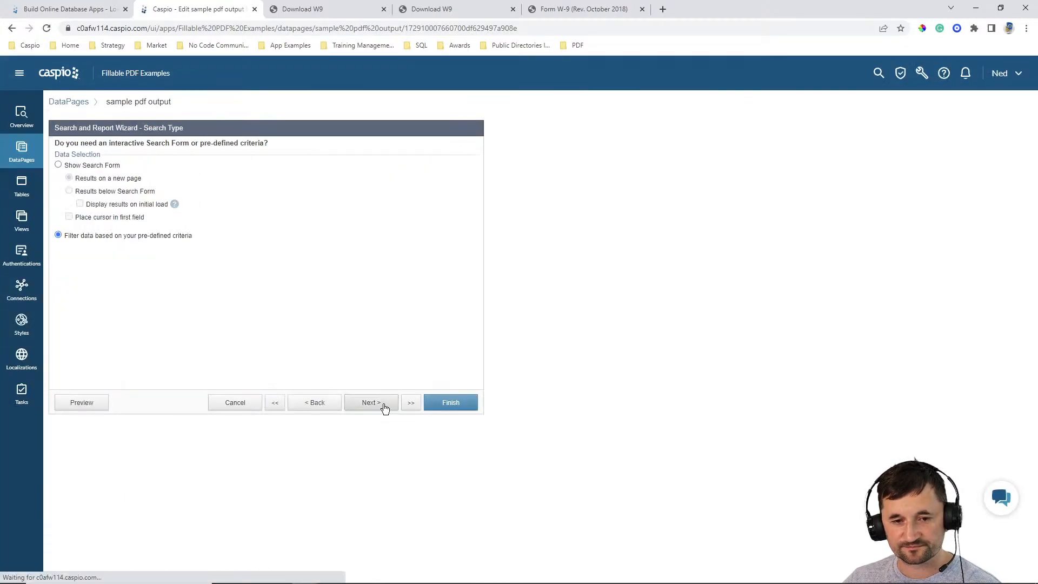
left_click(371, 402)
left_click(370, 403)
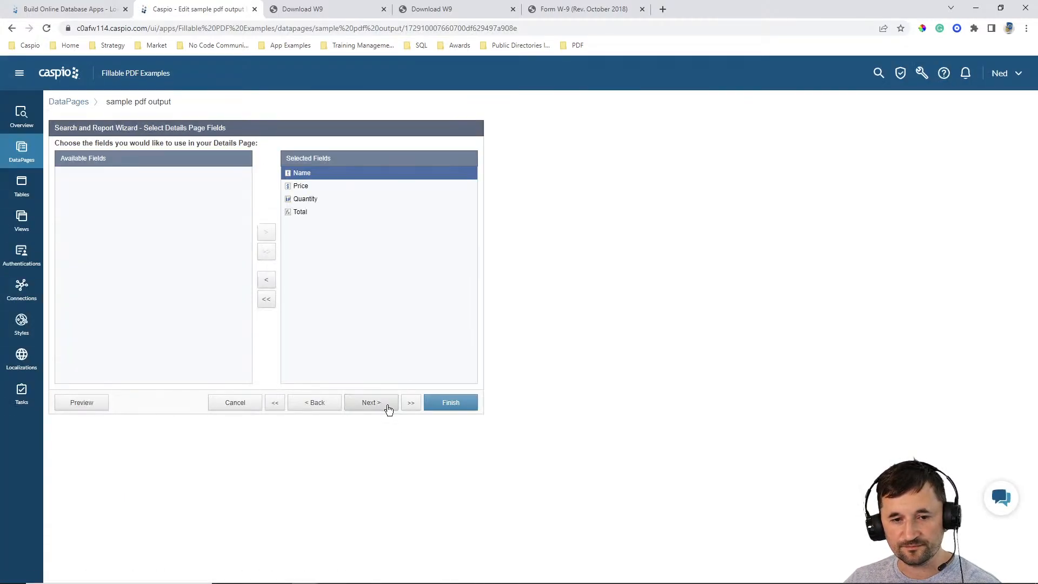
left_click(249, 406)
left_click(576, 288)
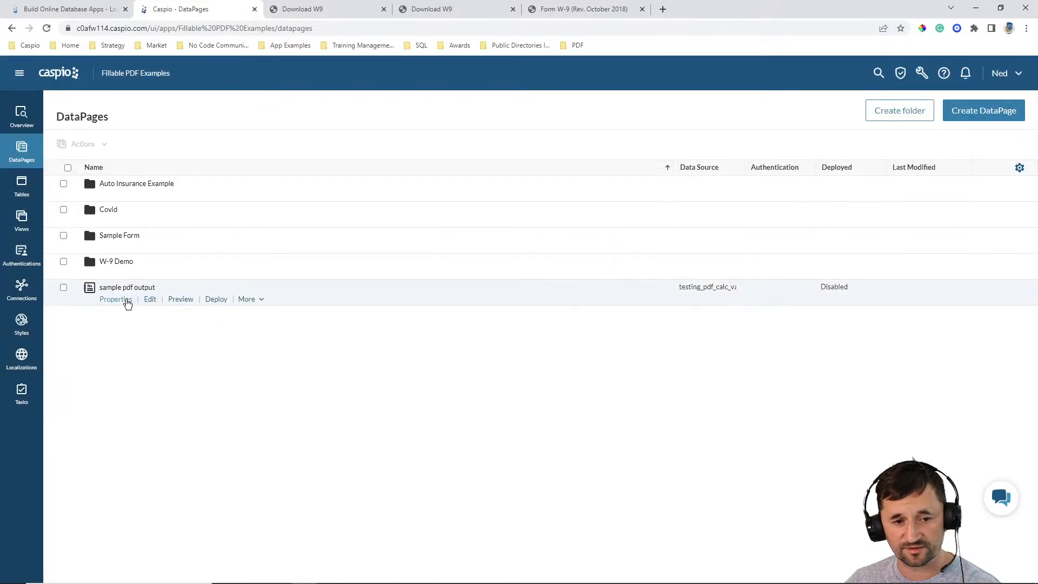
- Edit the Add Info DataPage in the W-9 Demo folder and advance through its wizard to the messaging options
left_click(110, 273)
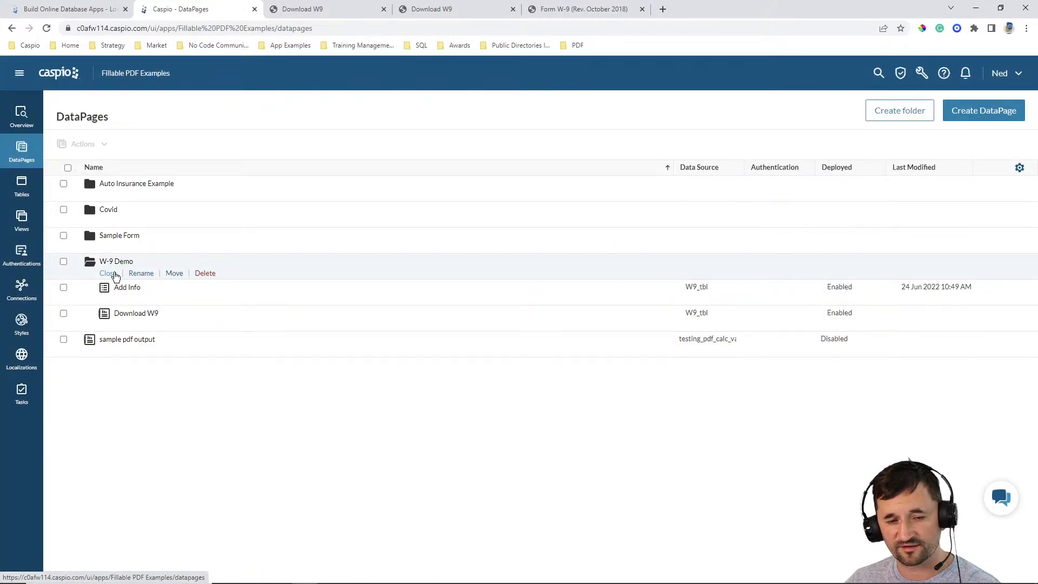
left_click(165, 299)
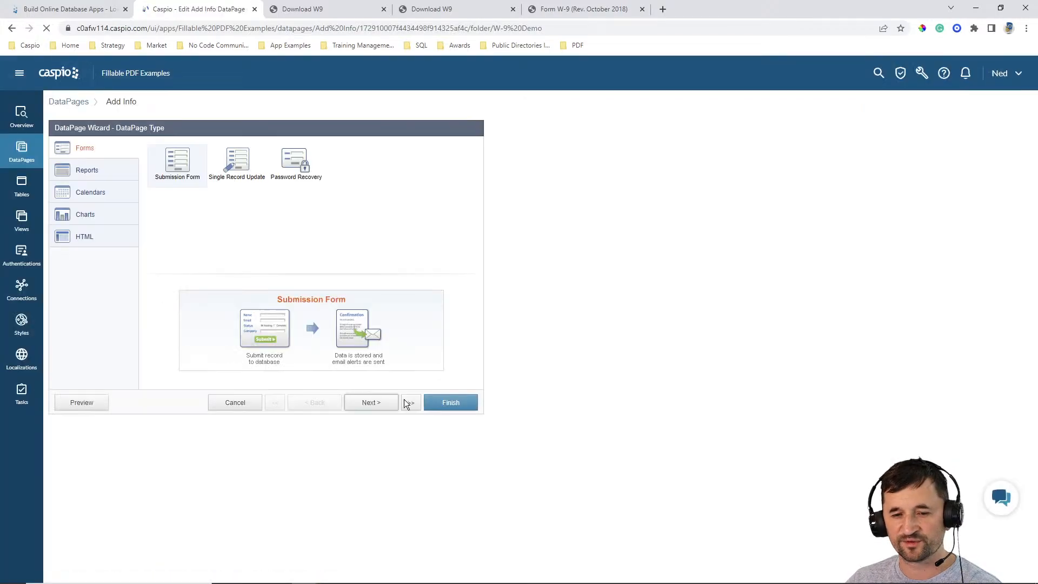
left_click(370, 400)
left_click(373, 401)
left_click(373, 402)
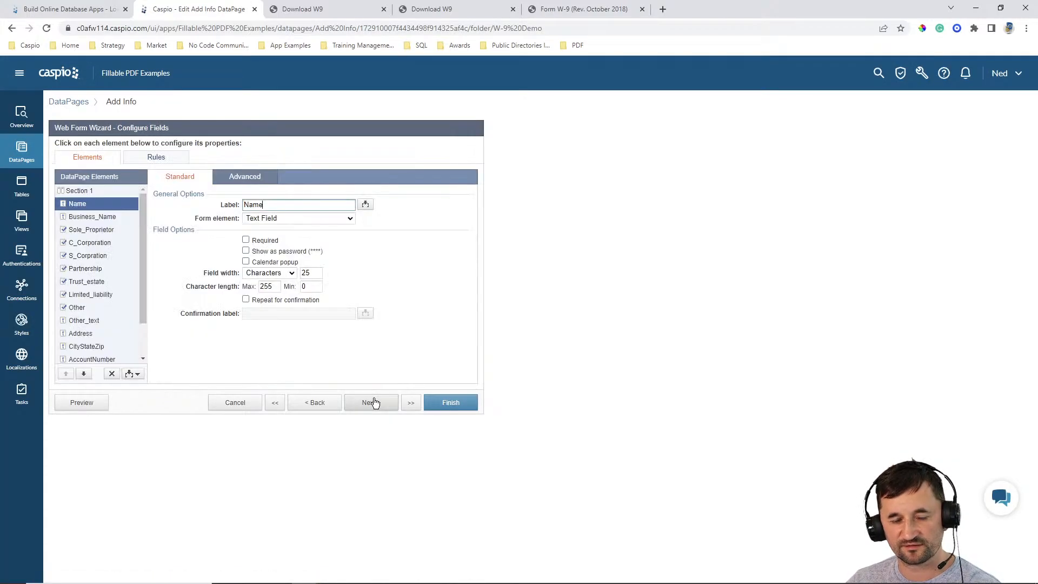
mouse_move(143, 271)
left_mouse_down()
mouse_move(141, 317)
mouse_move(135, 272)
left_mouse_up()
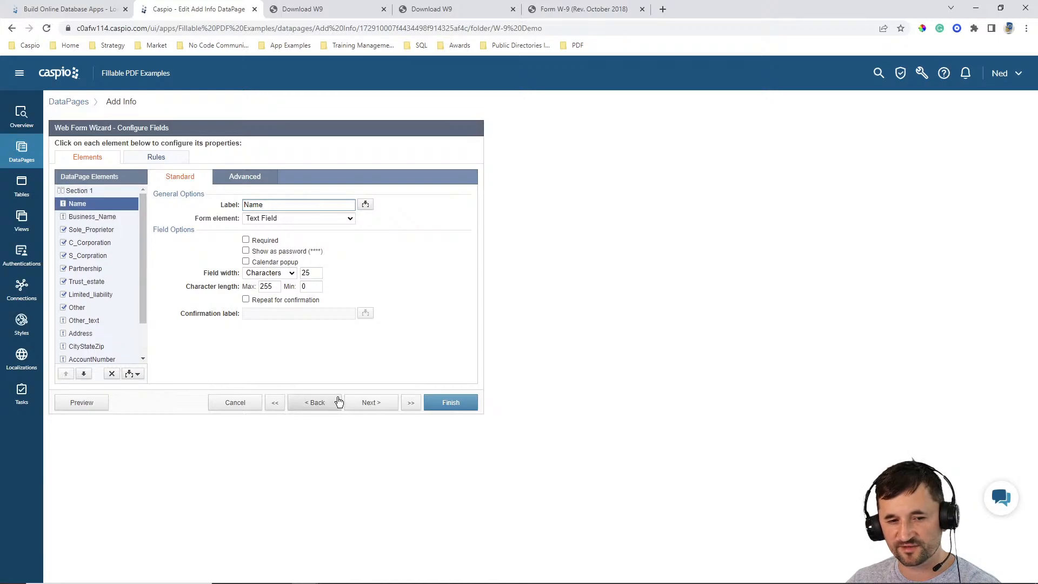
left_click(364, 402)
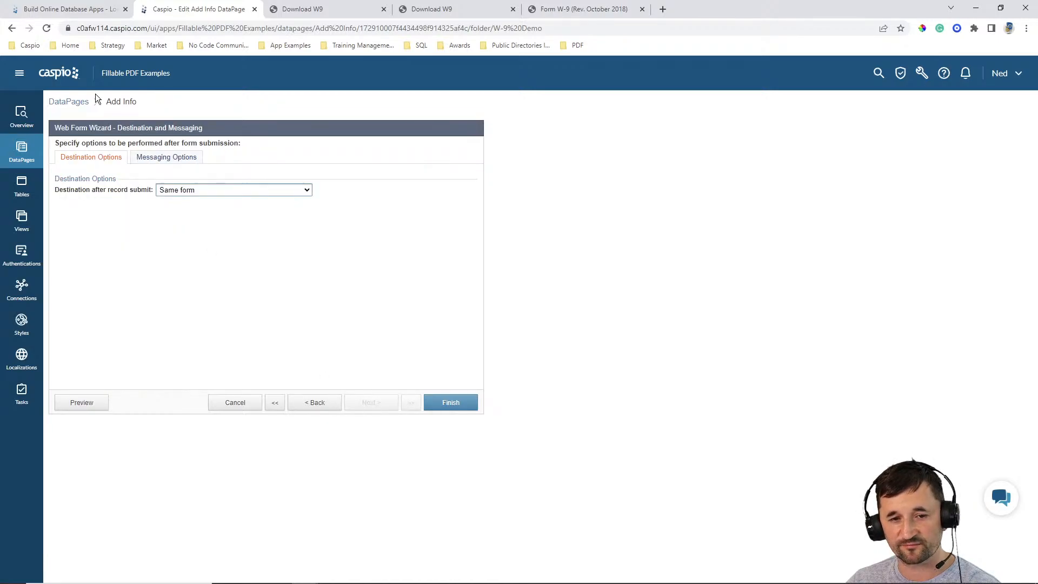
left_click(164, 158)
- Enable the SMS acknowledgement and choose Name as its phone field
left_click(78, 240)
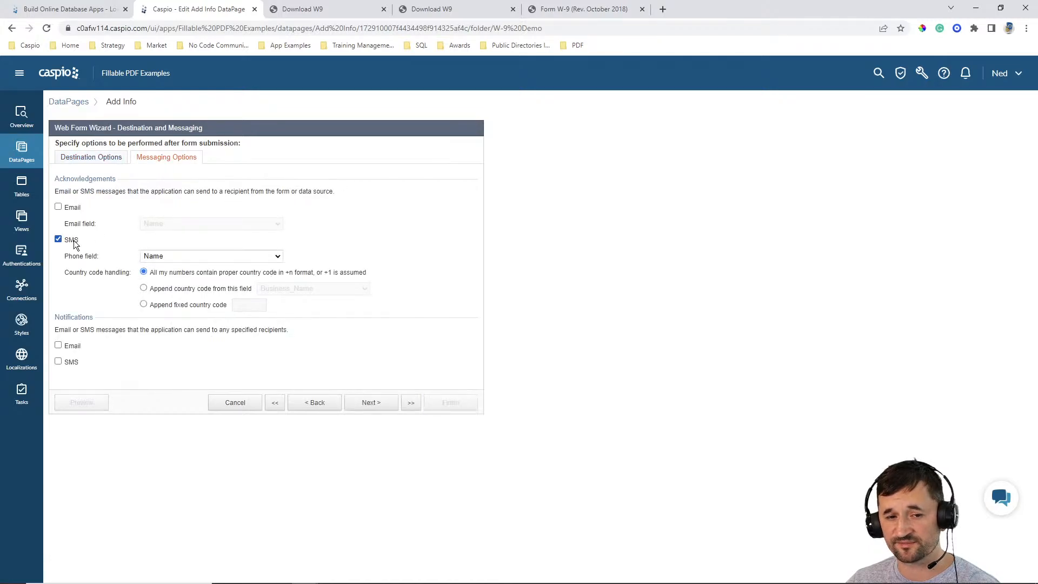
left_click(171, 257)
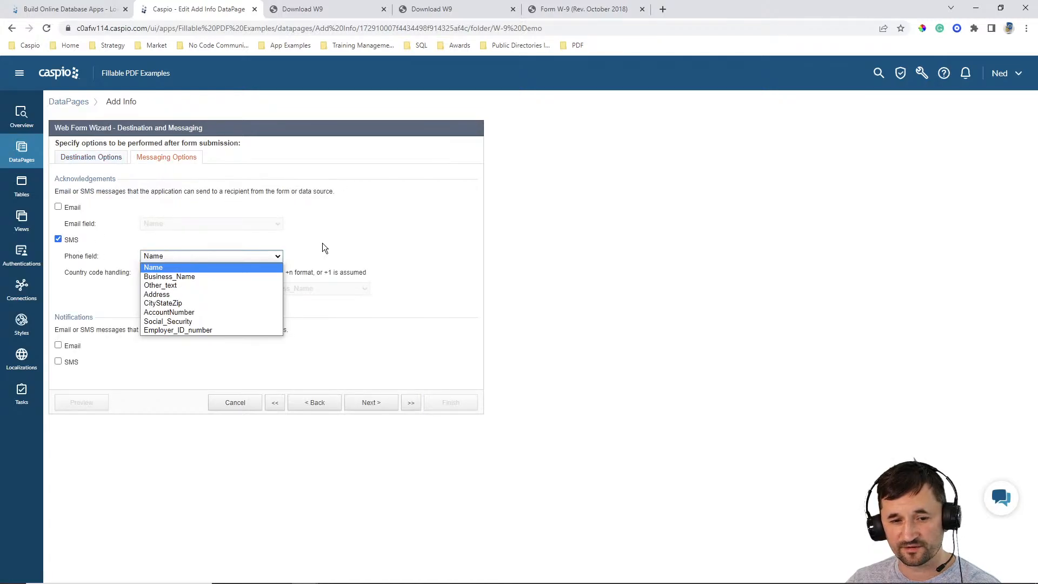
left_click(215, 269)
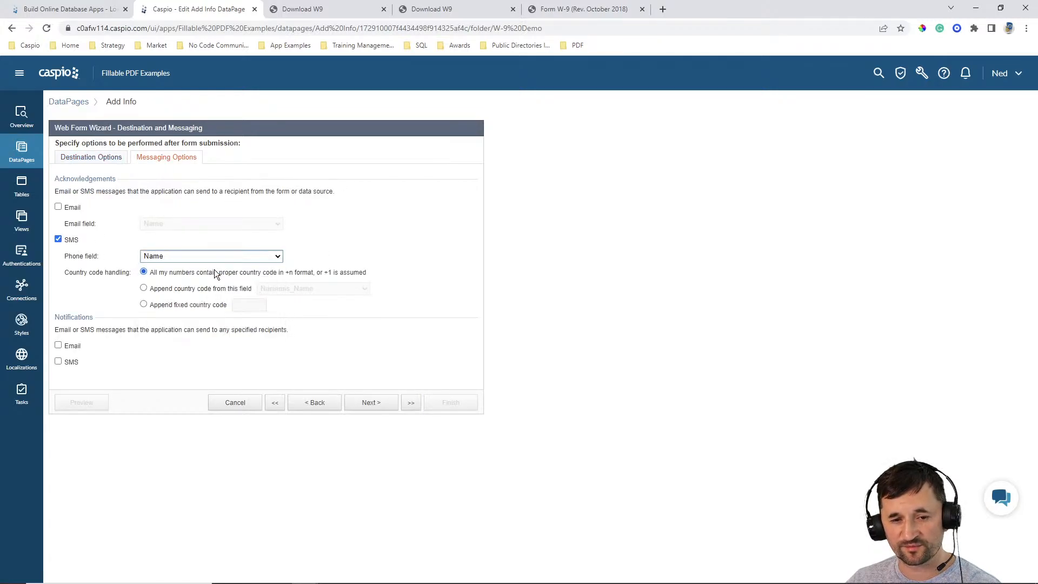
- Try appending the fixed country code +86 to the SMS acknowledgement numbers and clear the code again
left_click(193, 305)
left_click(237, 307)
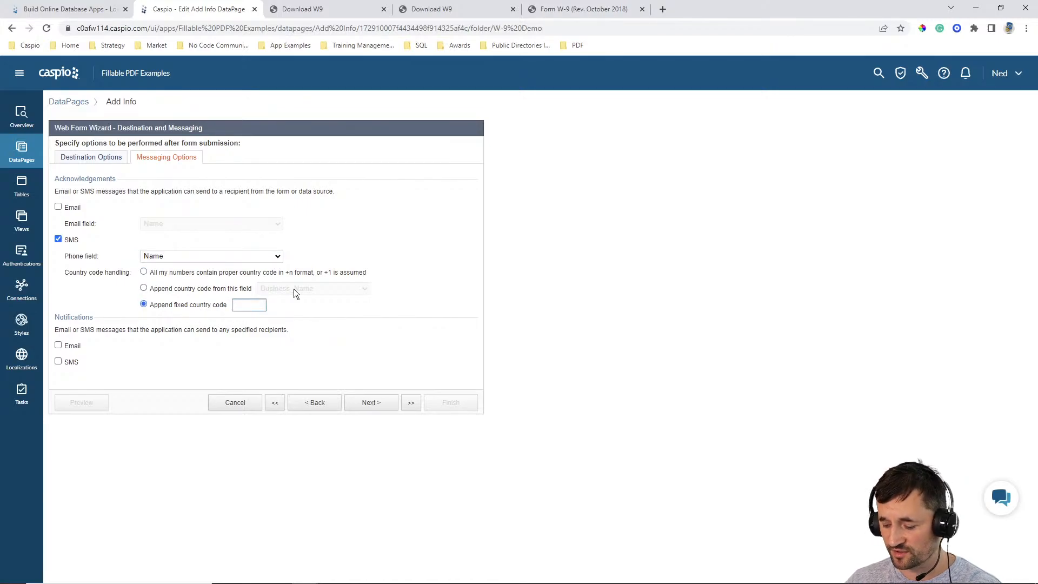
type("+876")
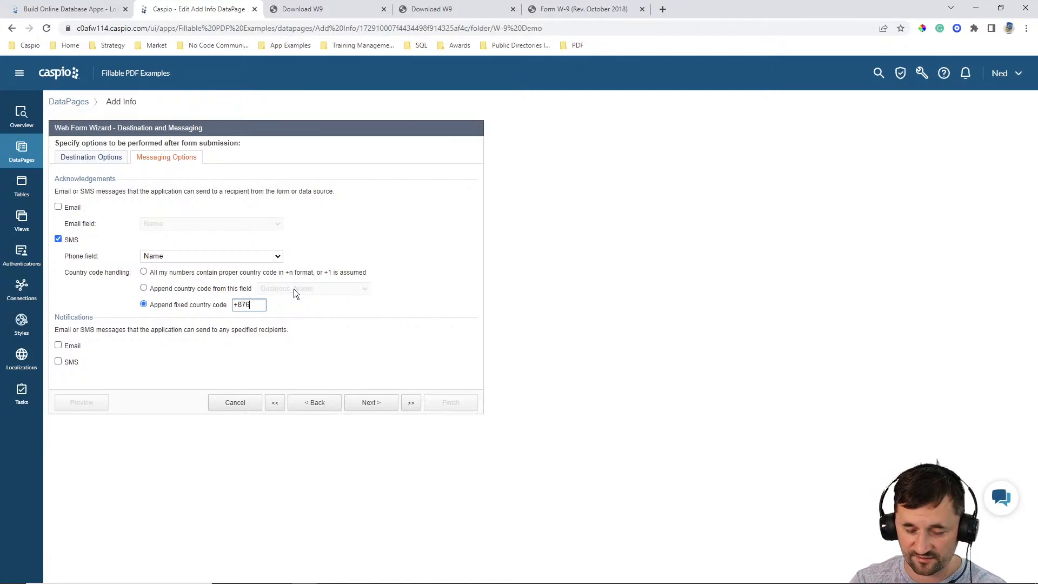
key("BackSpace")
key("BackSpace")
type("6")
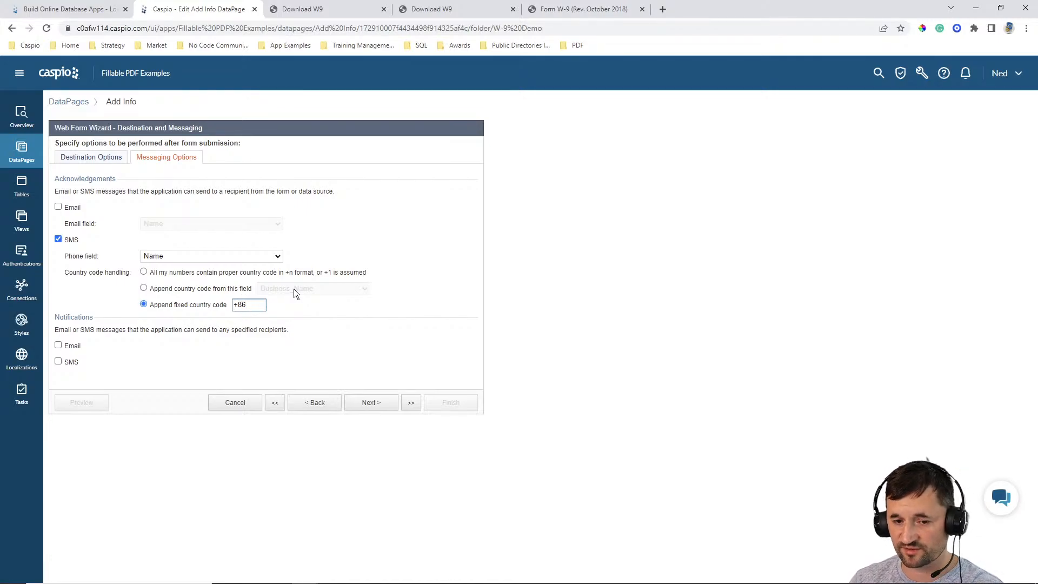
key("BackSpace")
key("BackSpace")
key("BackSpace")
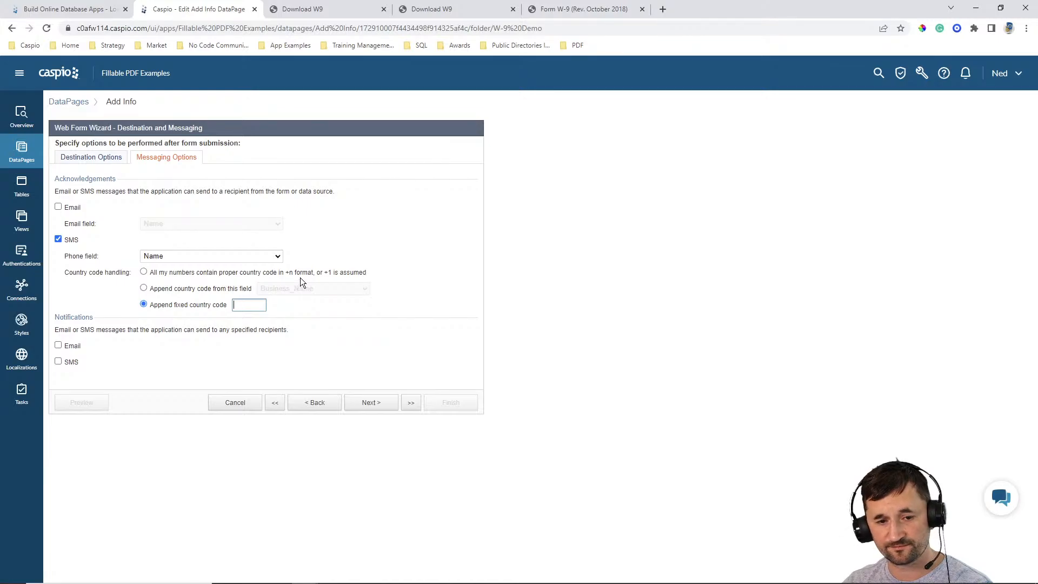
- Set the SMS acknowledgement to append the country code from the Business_Name field, and switch SMS notifications off
left_click(167, 292)
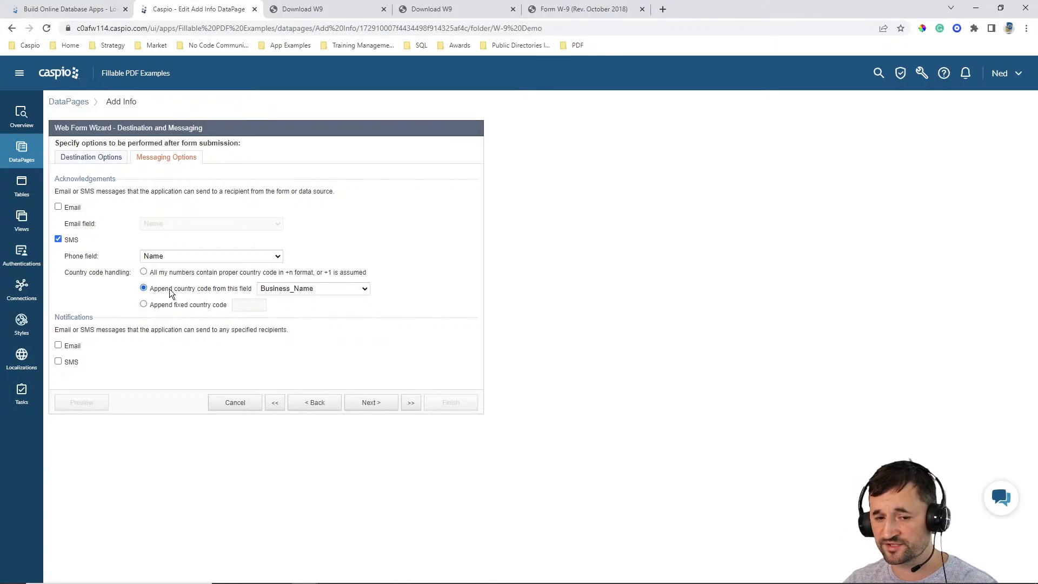
left_click(289, 287)
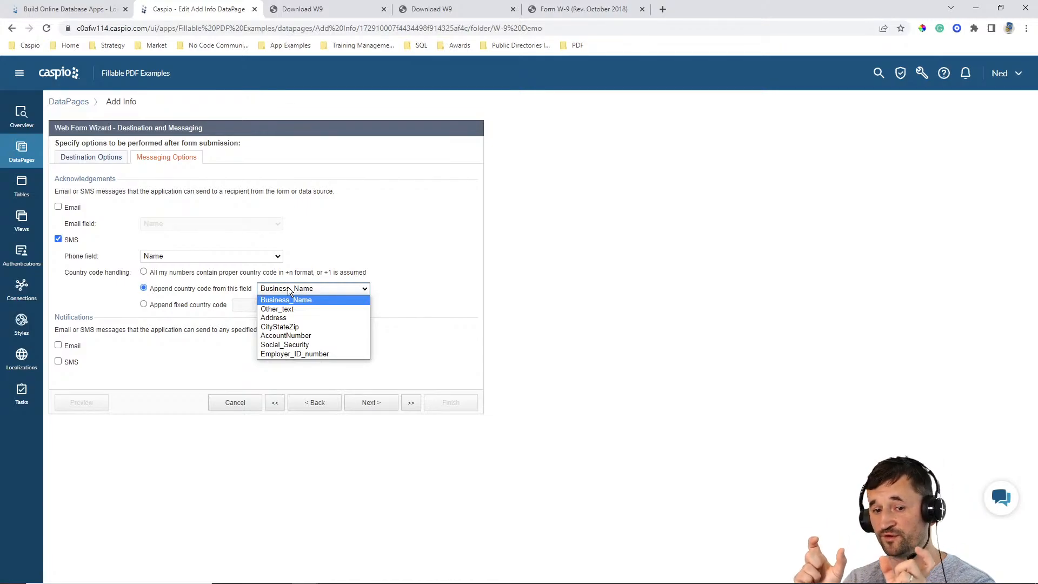
left_click(427, 282)
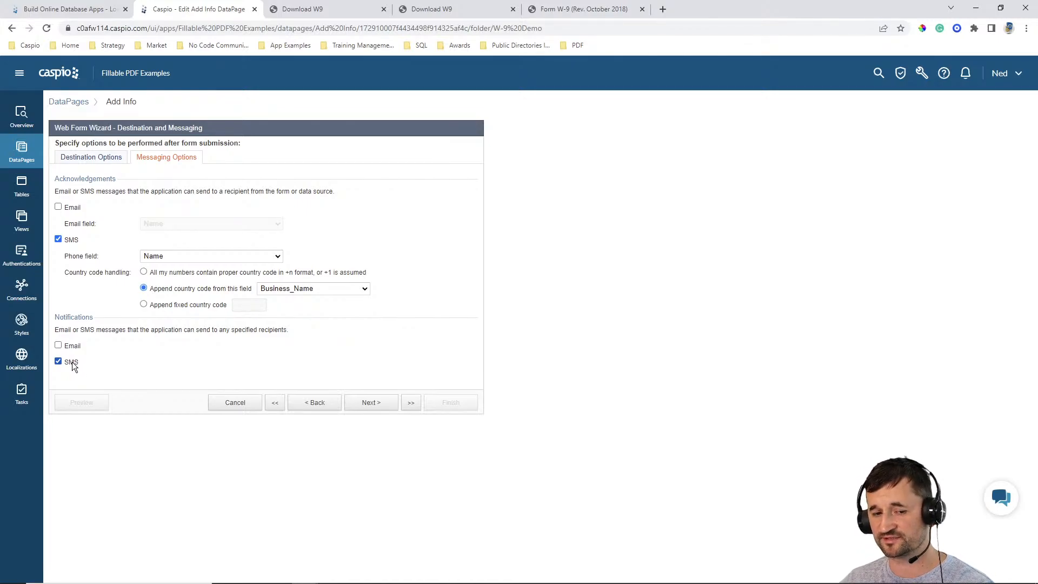
left_click(74, 362)
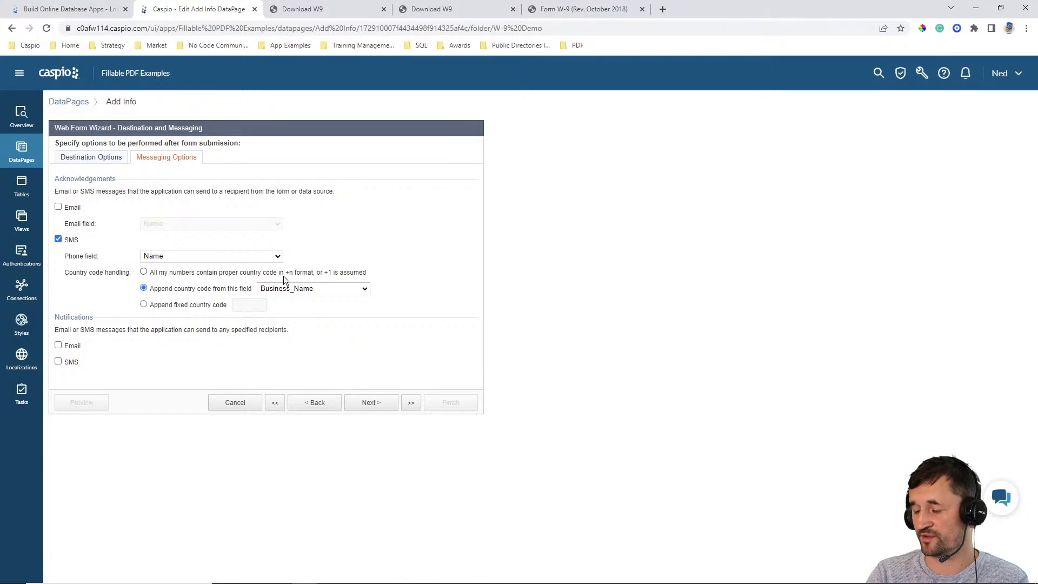
- Enable the email acknowledgement, advance to the email options, and view the available From addresses
left_click(76, 208)
left_click(369, 402)
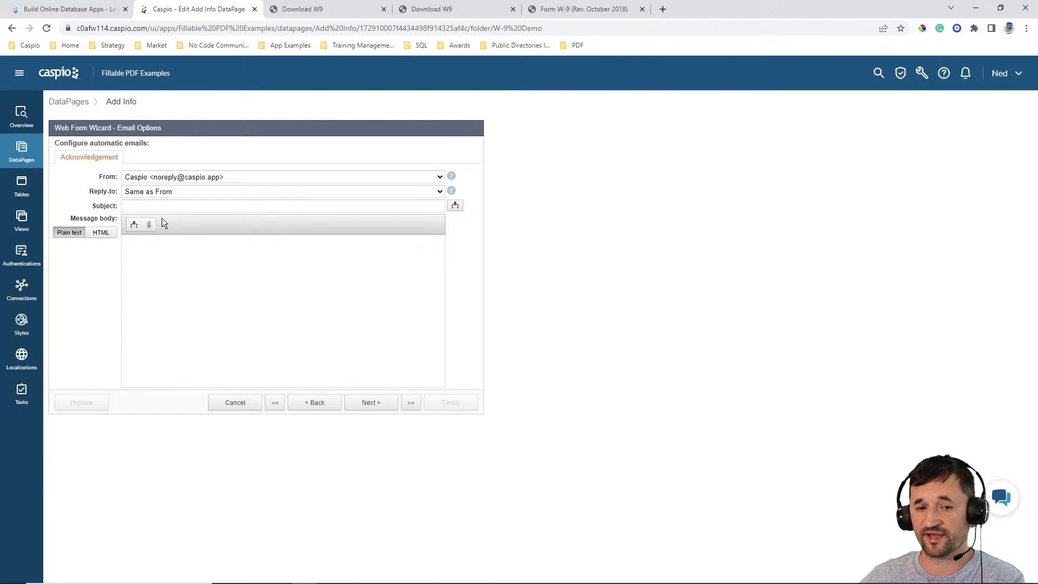
left_click(173, 177)
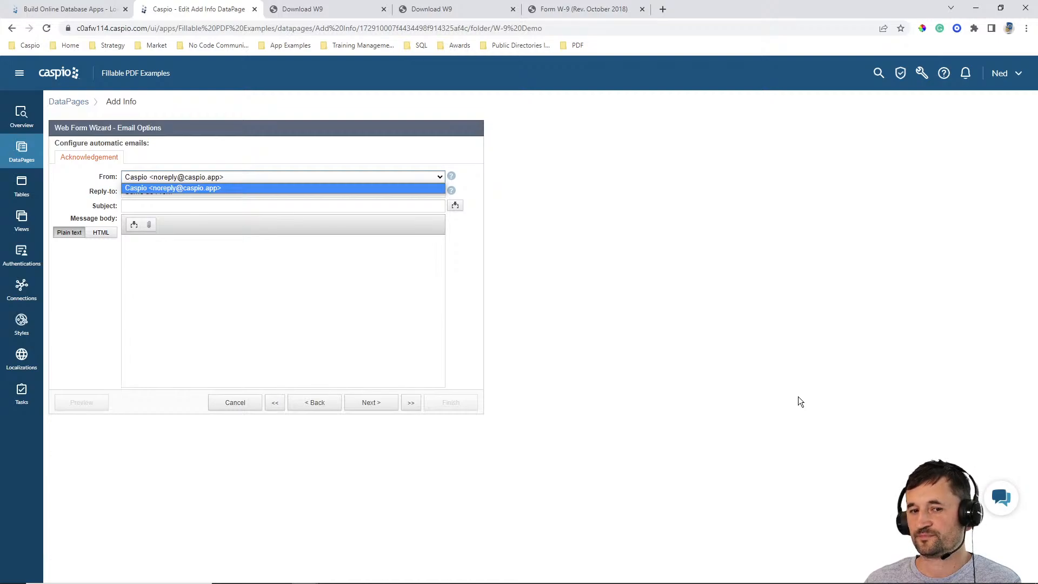
- Go back through the wizard to review the messaging options, and check the email options page once more
left_click(313, 404)
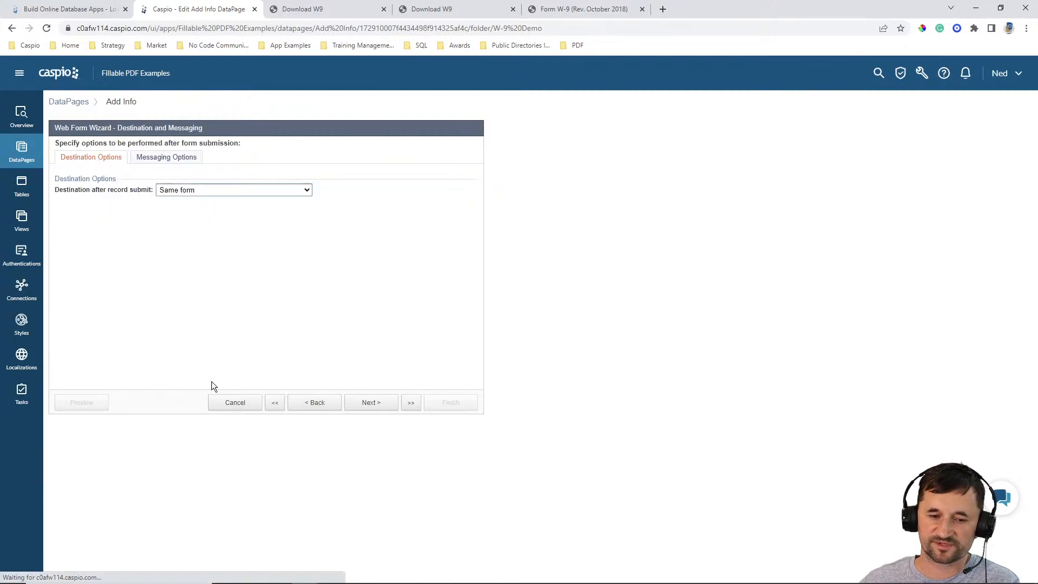
left_click(317, 403)
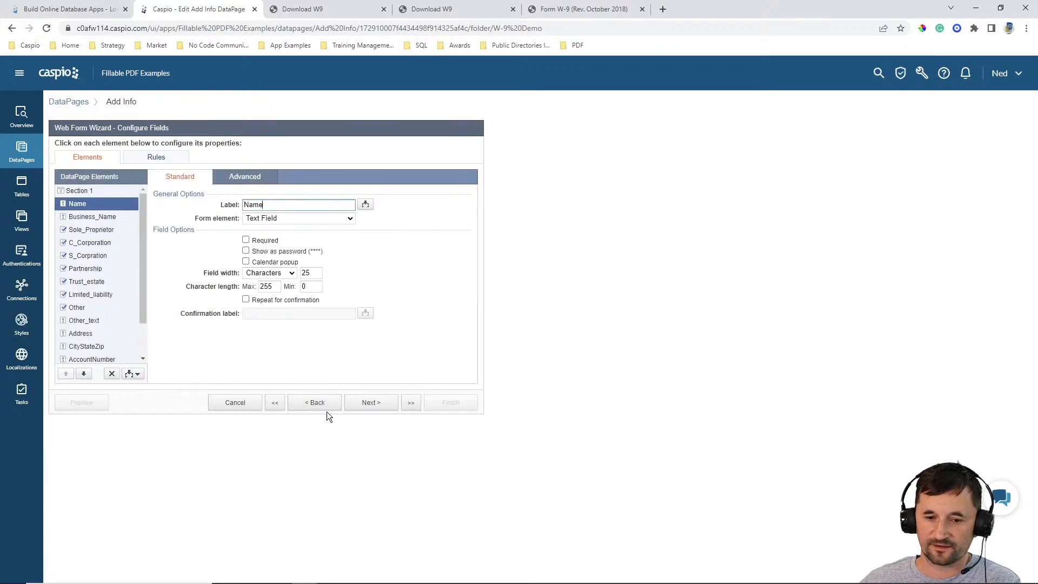
left_click(367, 403)
left_click(166, 157)
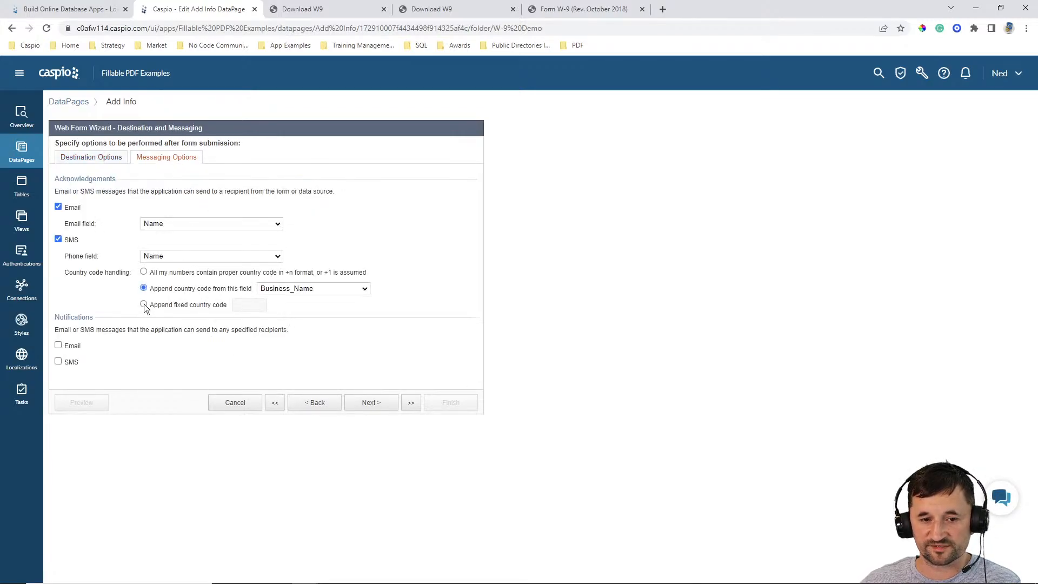
left_click(371, 403)
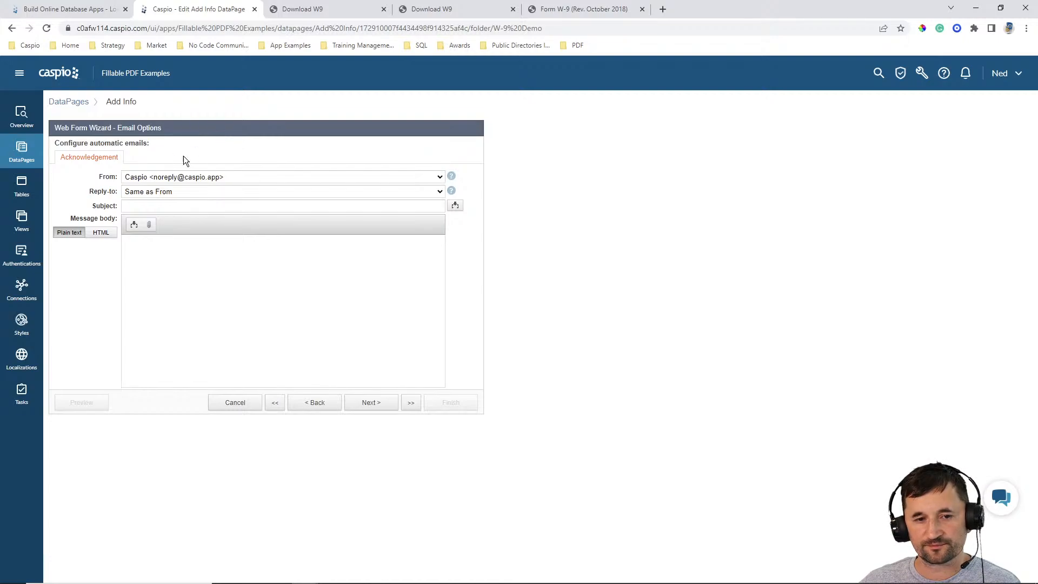
left_click(313, 402)
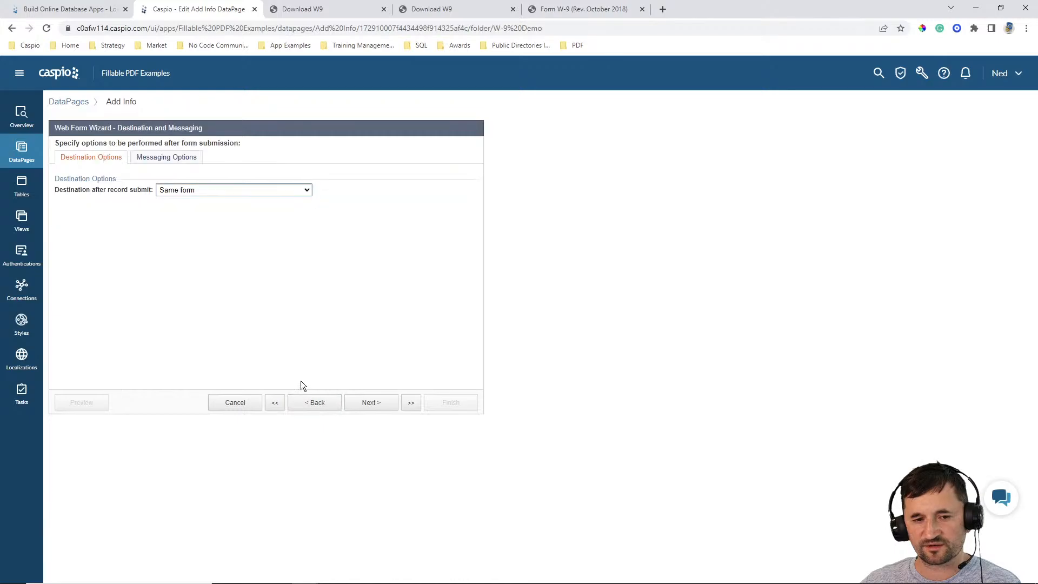
- Enable both email and SMS notifications in the messaging options and advance to the email options
left_click(175, 158)
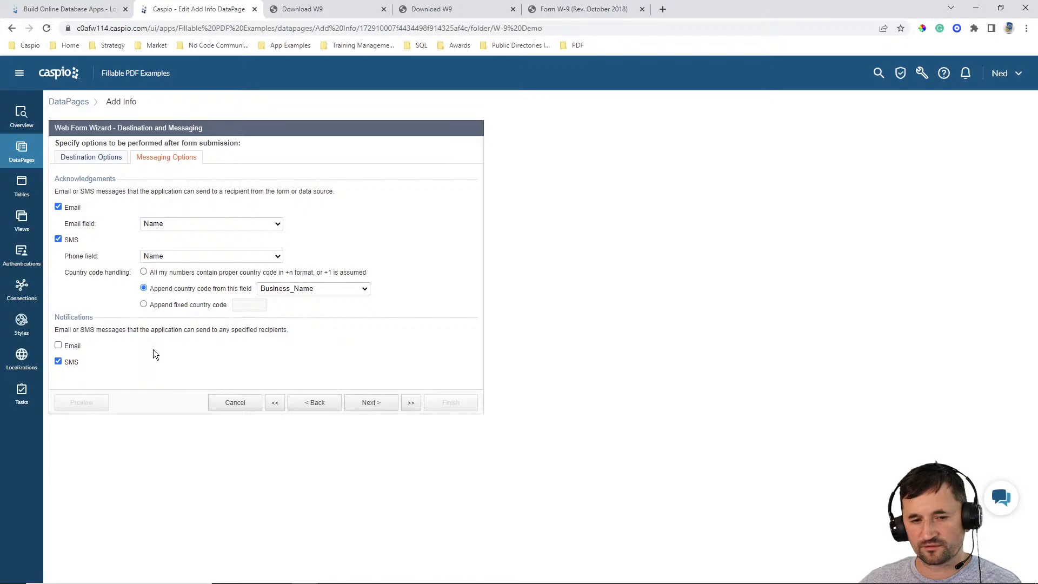
left_click(370, 402)
left_click(371, 402)
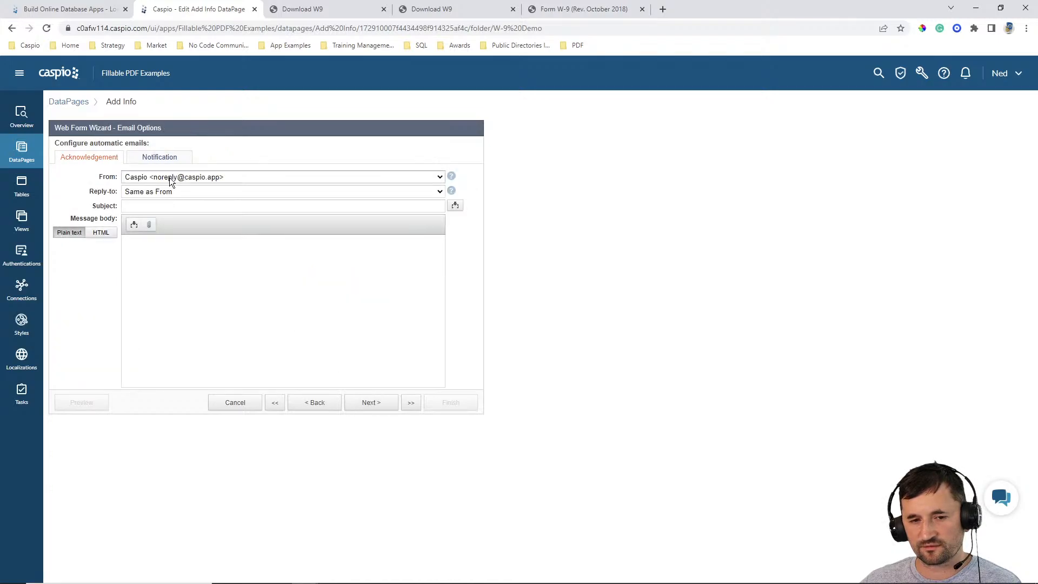
- Fill in the acknowledgement email with the subject dsfa and the message body asdfg
left_click(579, 287)
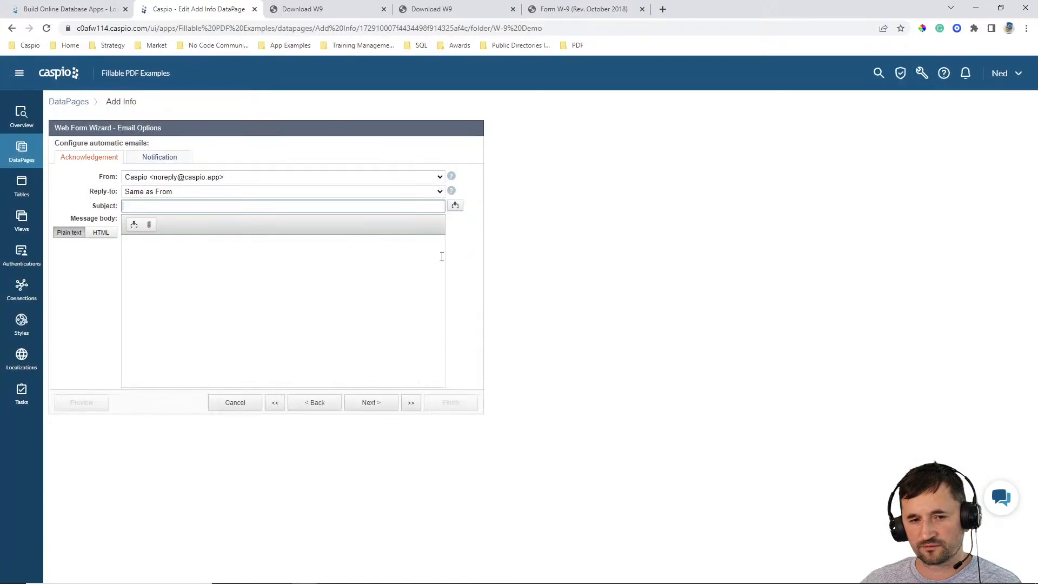
type("dsfa")
left_click(168, 158)
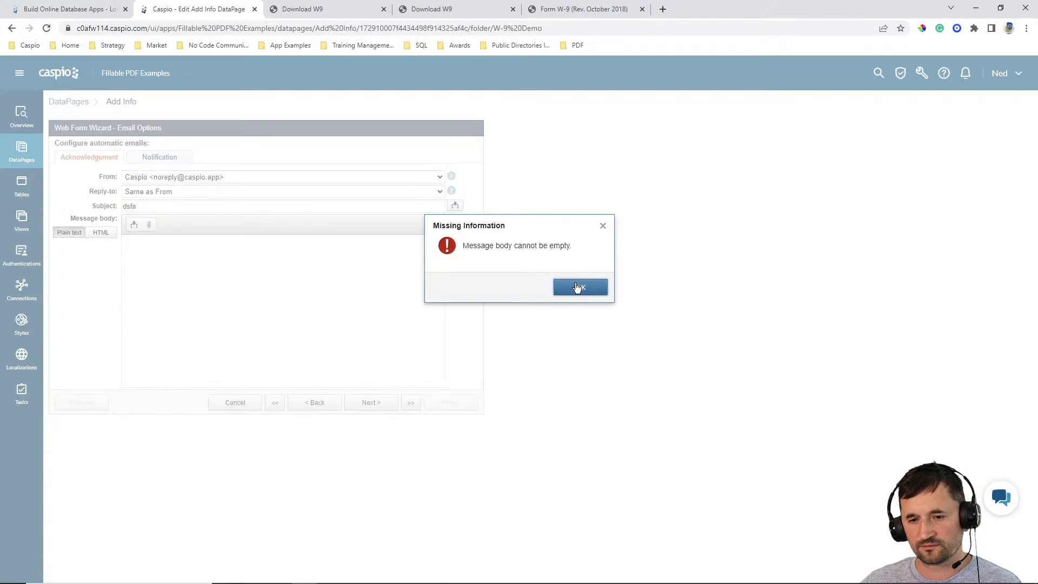
left_click(560, 287)
type("sdfg")
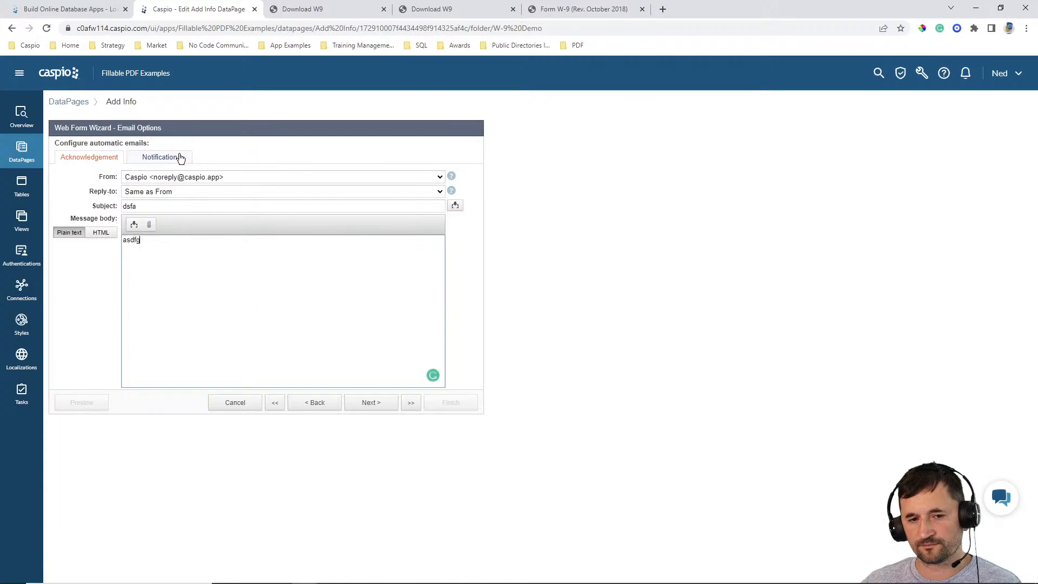
- Set the notification email's subject to sdafasdf
left_click(180, 157)
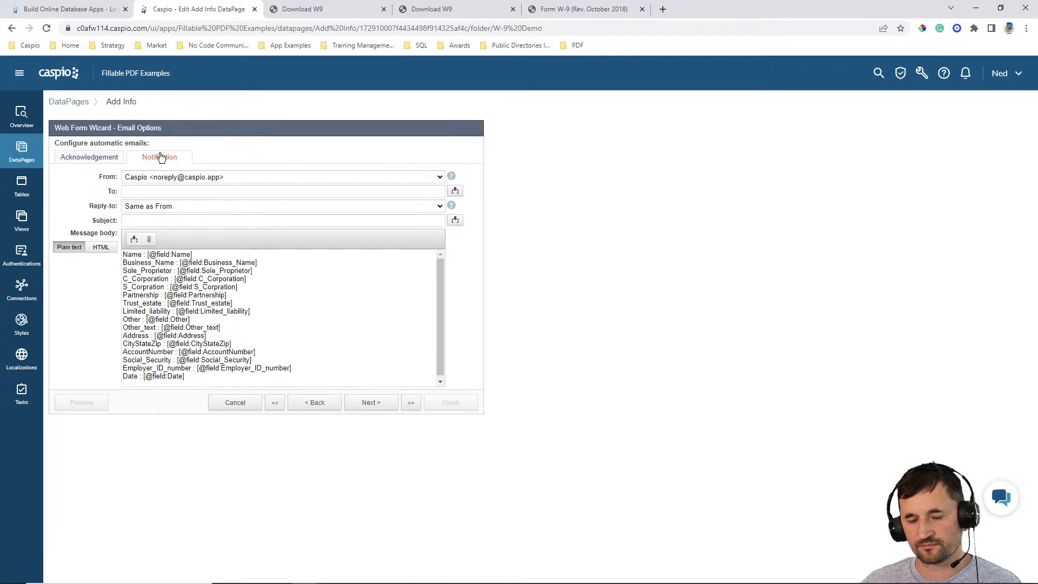
left_click(101, 158)
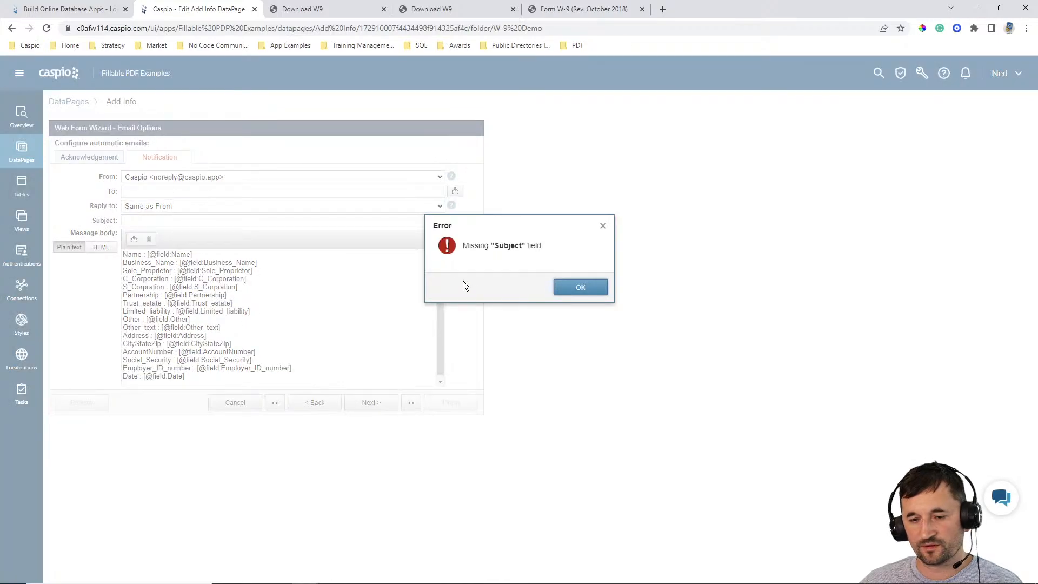
left_click(574, 288)
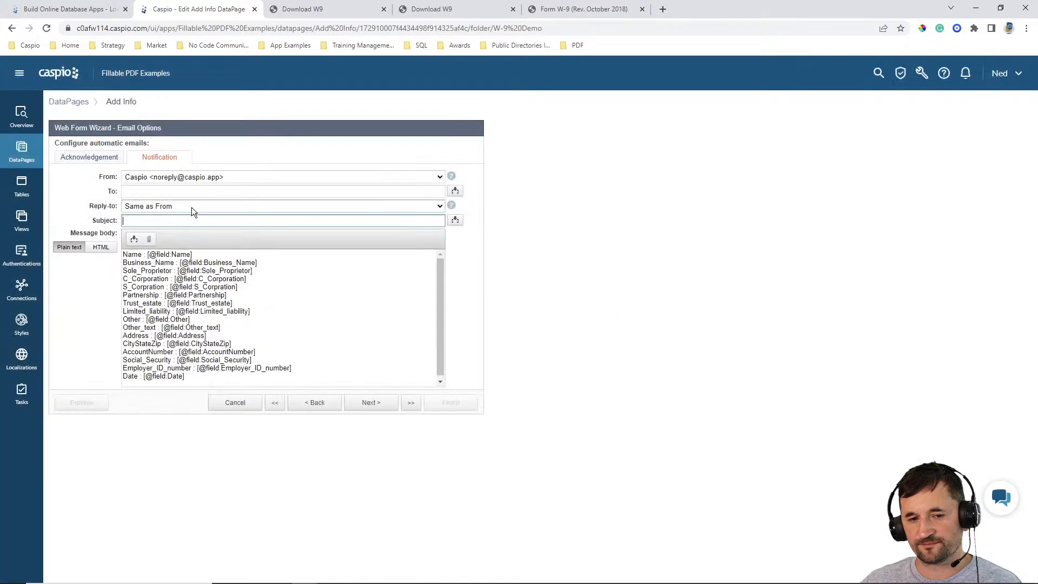
left_click(189, 220)
type("sdafasdf")
left_click(100, 162)
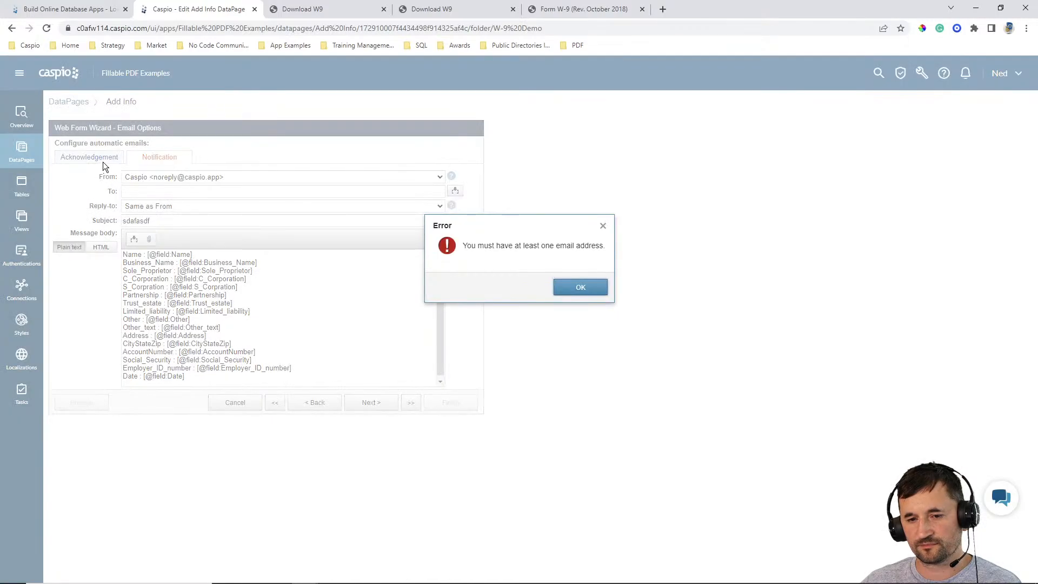
- Enter the recipient's e-mail address for the notification email and return to the acknowledgement email
left_click(581, 286)
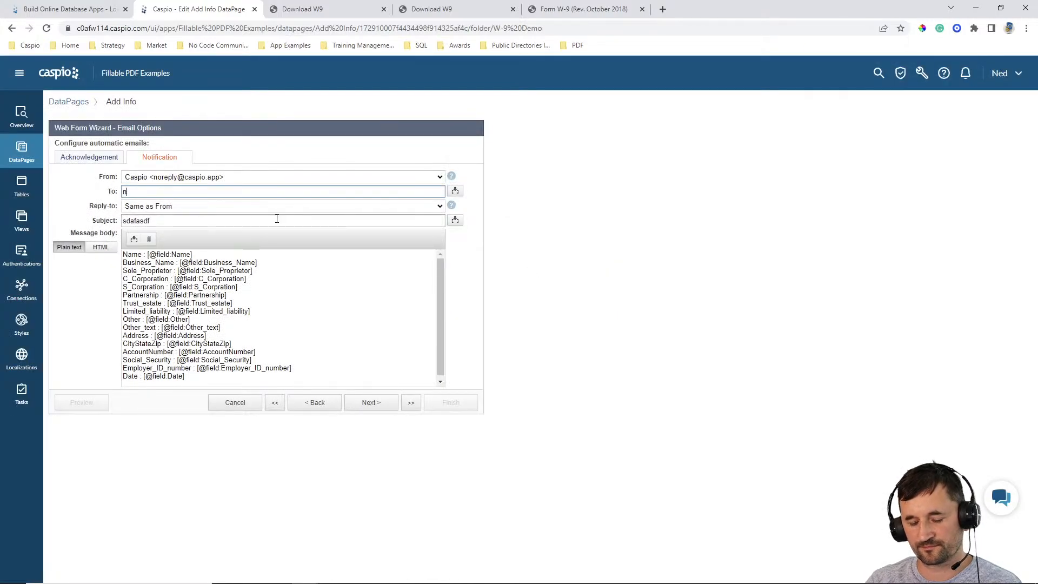
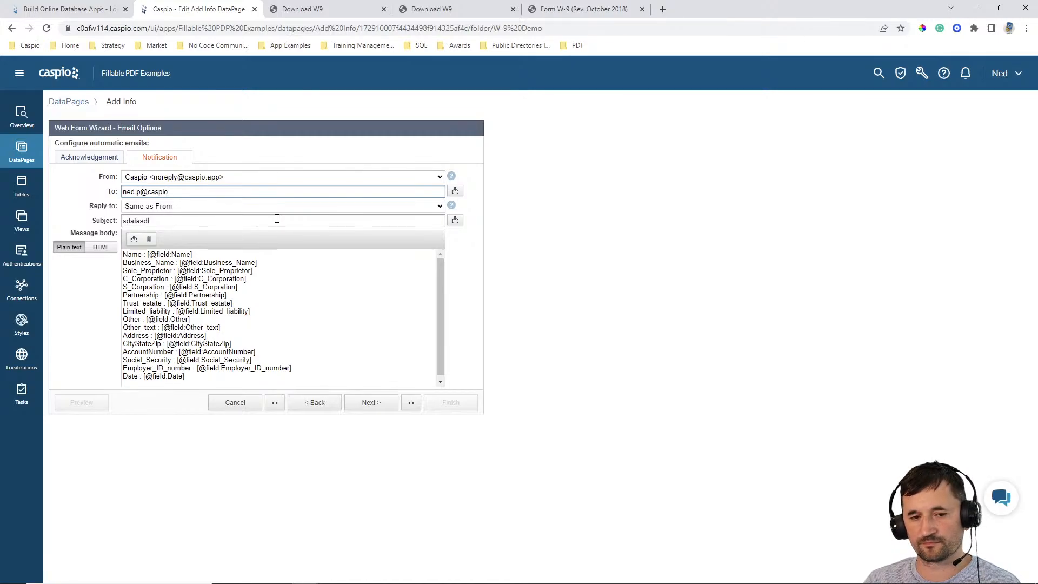
left_click(89, 163)
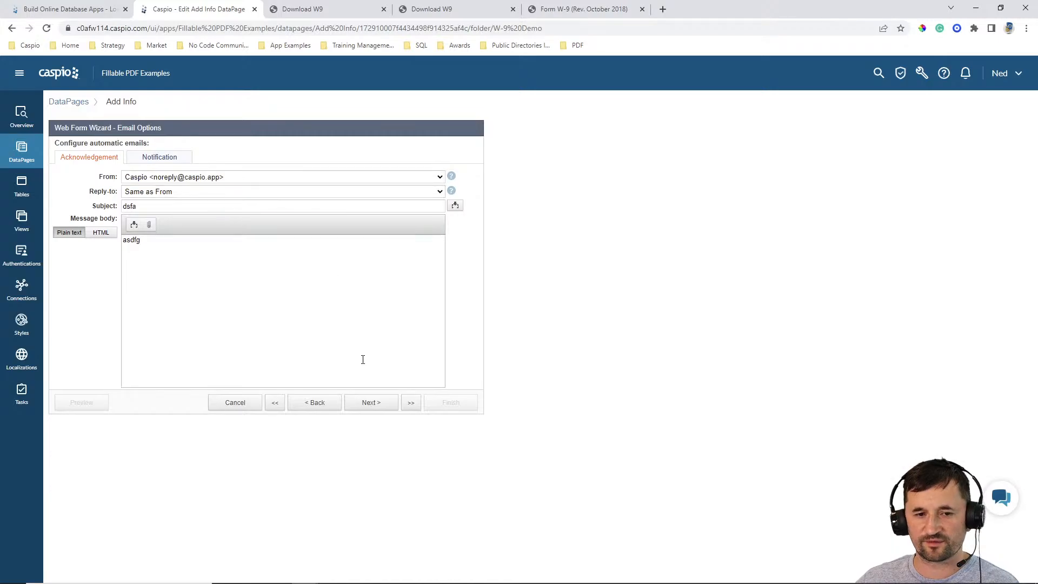
- Review the selected acknowledgements and notifications in the messaging options and return to the email options
left_click(318, 409)
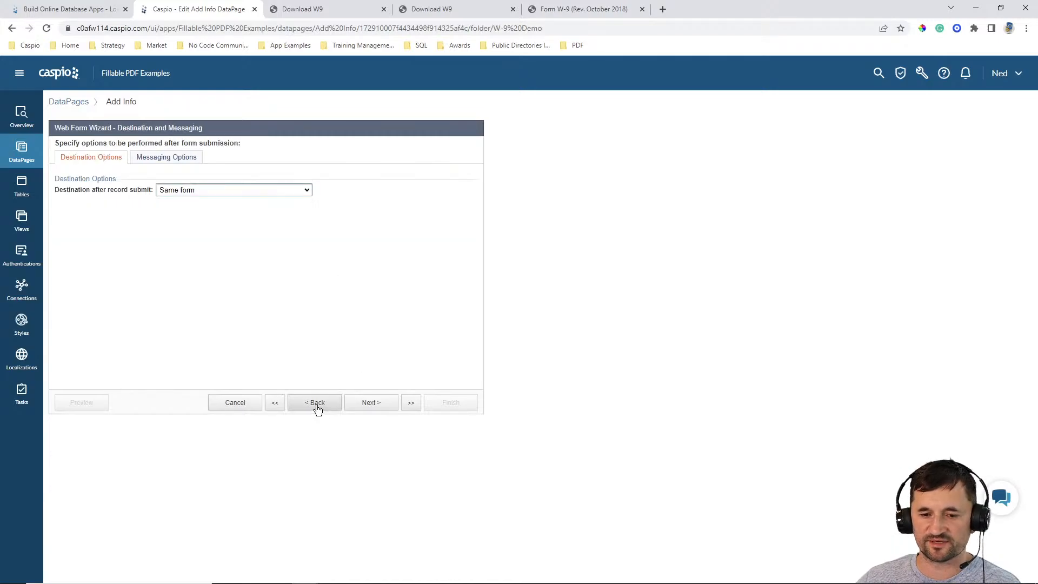
left_click(163, 157)
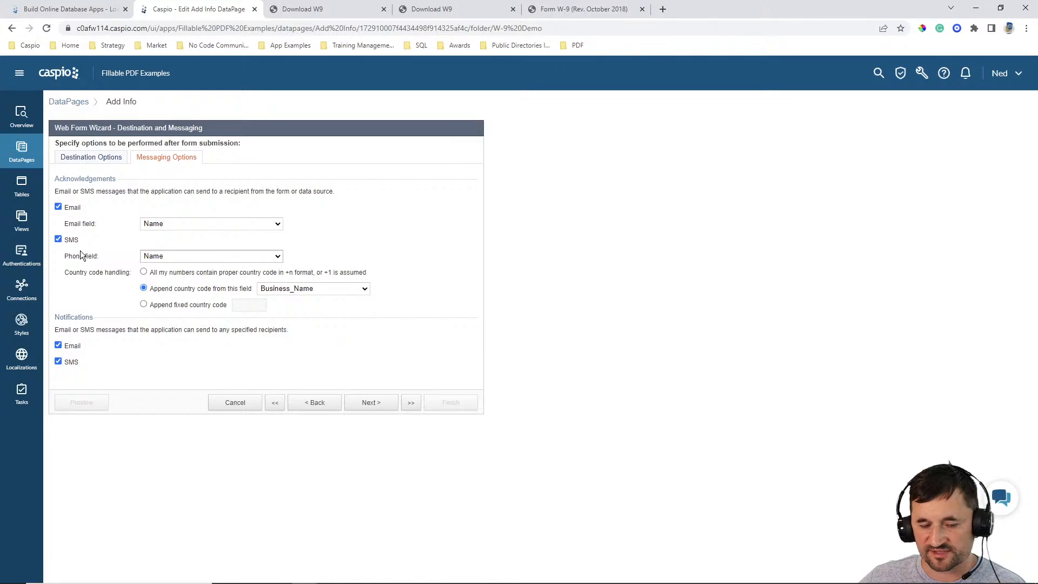
left_click(376, 402)
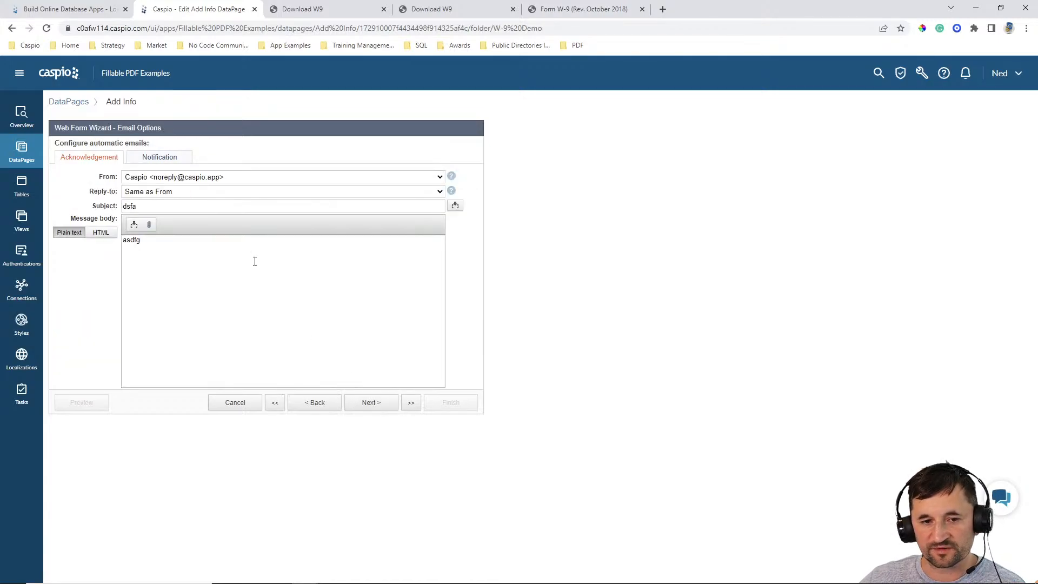
- Add the placeholder recipients sdf and asdf to the notification email, separated by semicolons
left_click(168, 157)
left_click(205, 196)
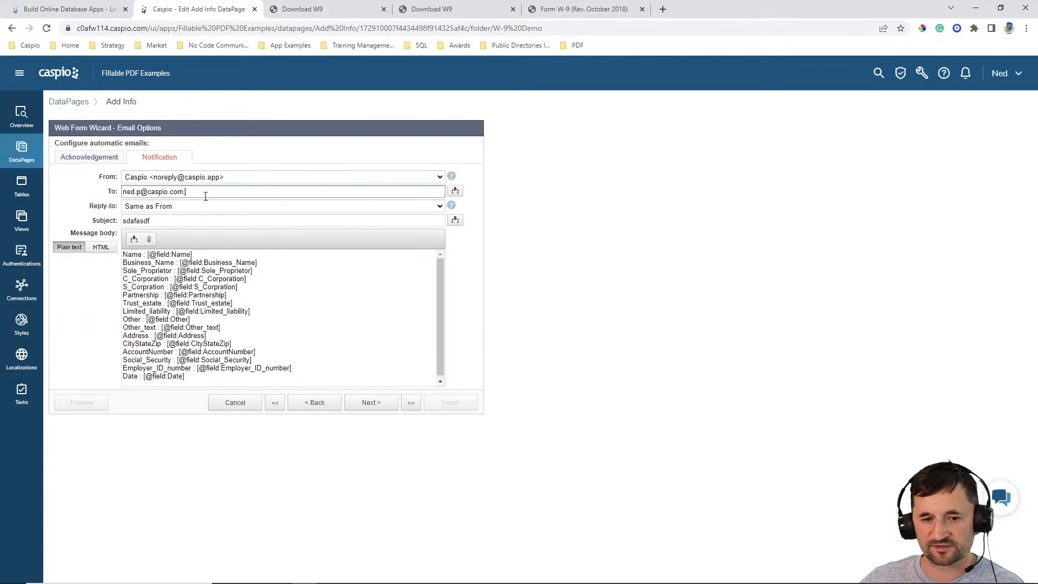
type("sdf;asdf;")
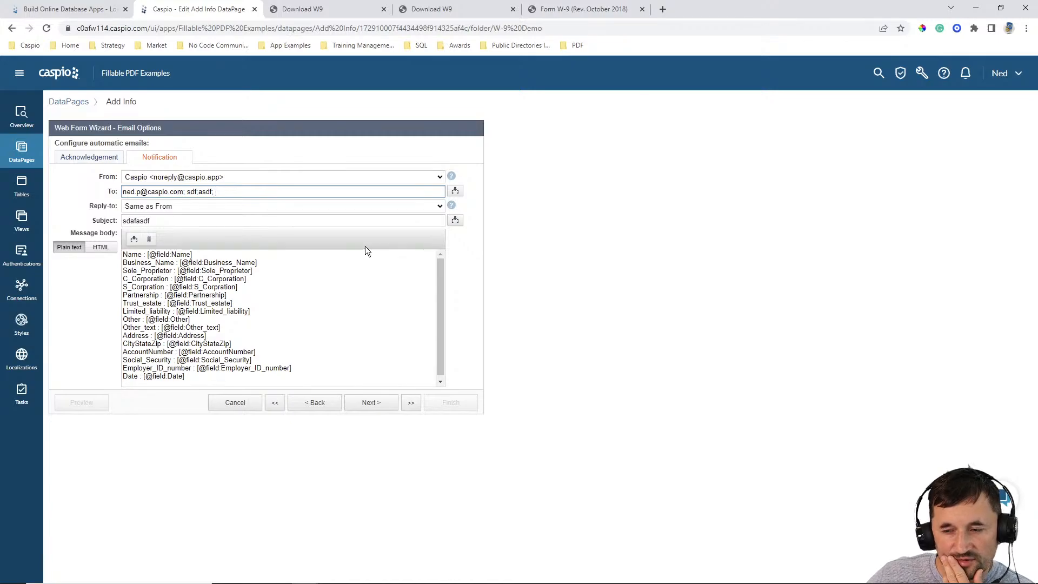
- Remove the placeholder recipients sdf and asdf from the notification email and return to the acknowledgement email
left_click(347, 191)
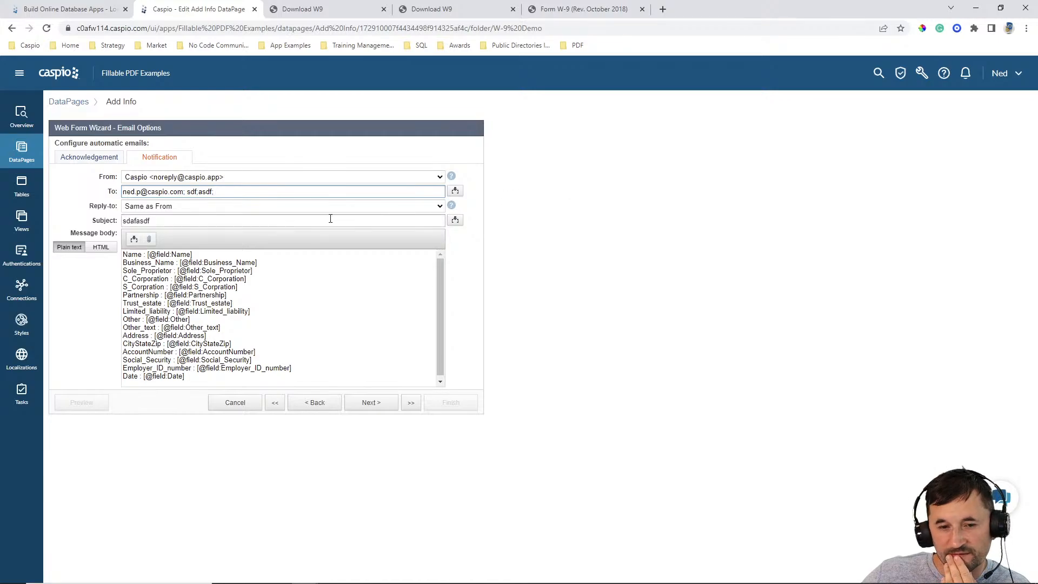
left_click_drag(188, 192, 243, 193)
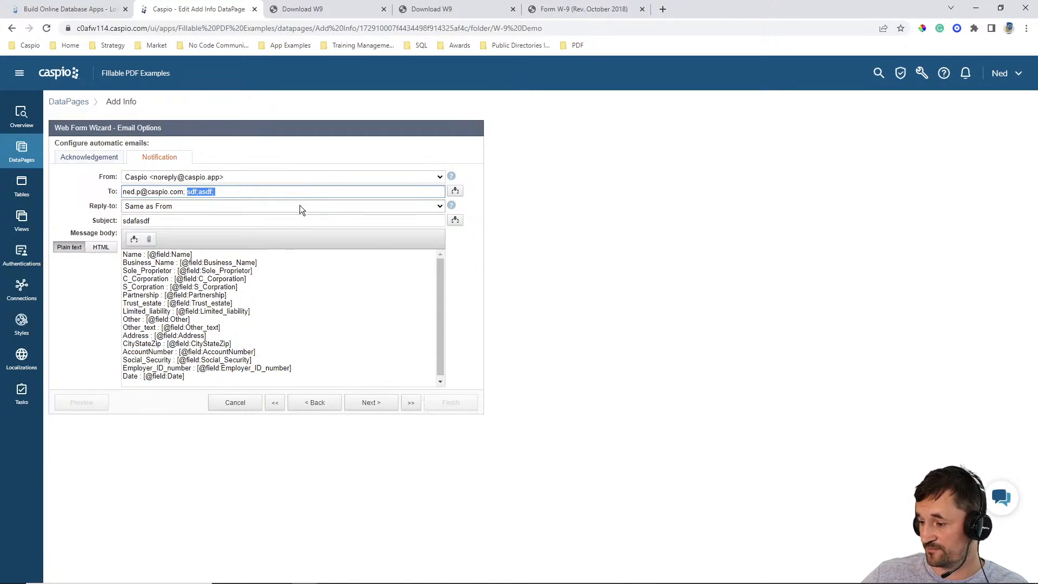
left_click(88, 157)
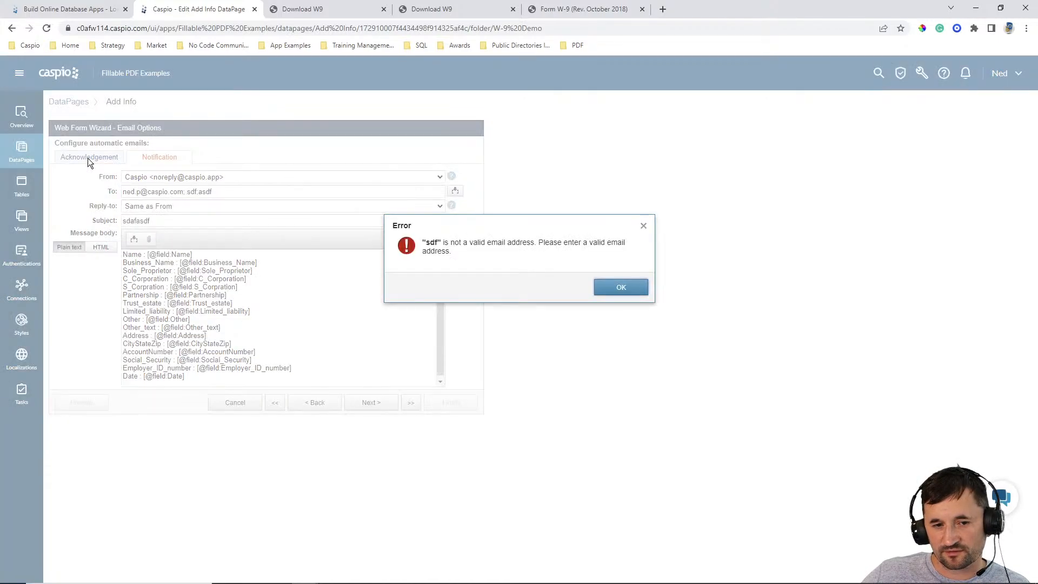
left_click(620, 287)
left_click_drag(185, 191, 307, 190)
key("BackSpace")
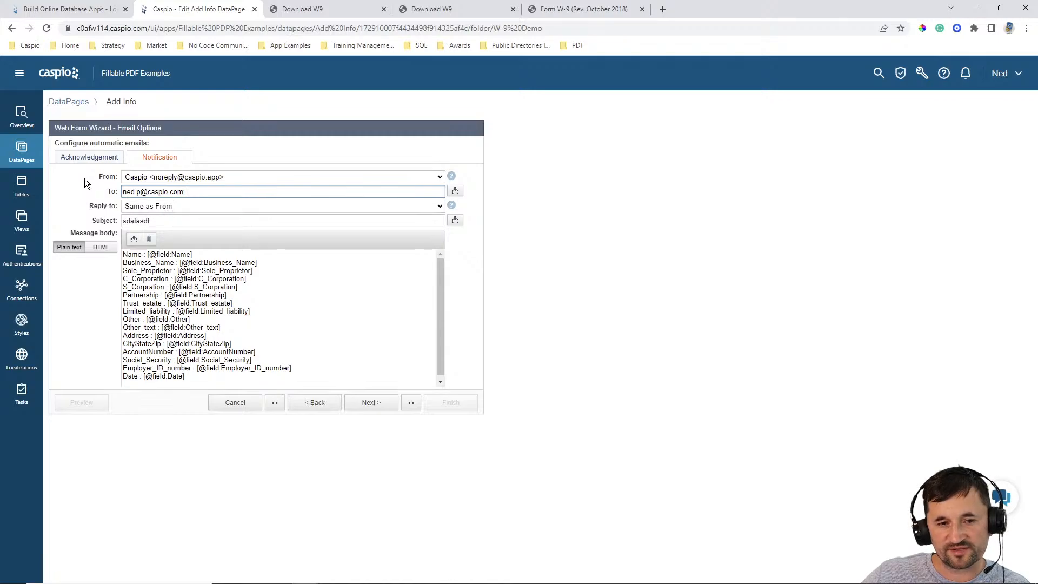
left_click(86, 157)
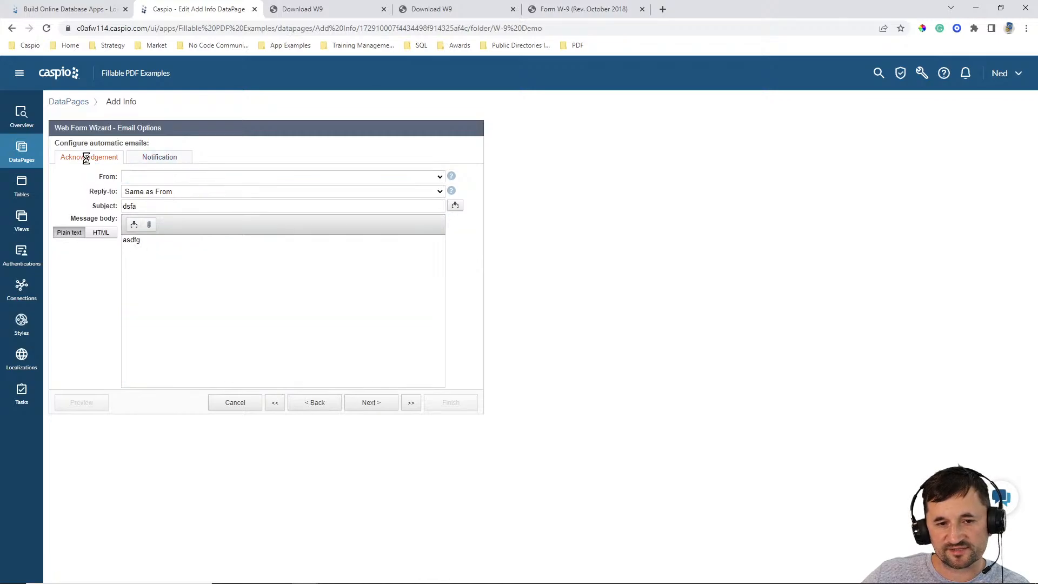
- Advance to the SMS options and set the acknowledgement SMS message body to hello
left_click(304, 401)
left_click(377, 402)
left_click(377, 402)
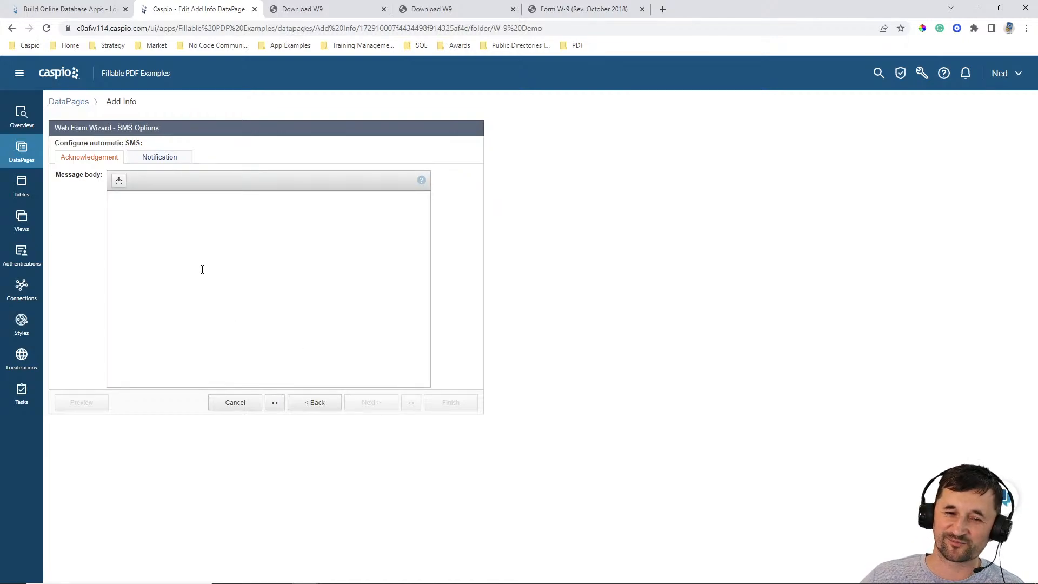
left_click(154, 159)
left_click(594, 290)
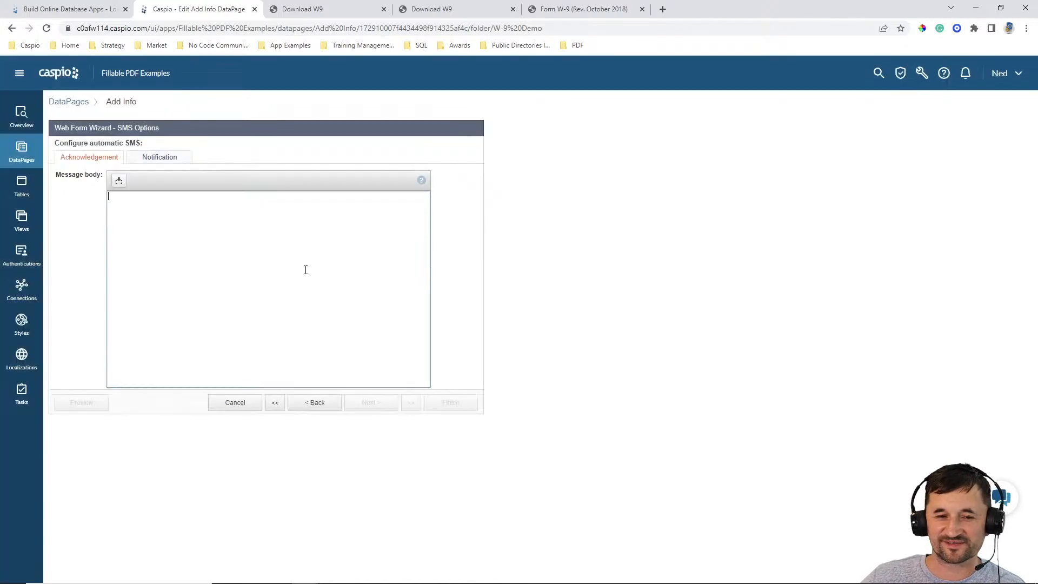
type("hello")
- Enter two recipient phone numbers for the notification SMS, each followed by a semicolon
left_click(162, 158)
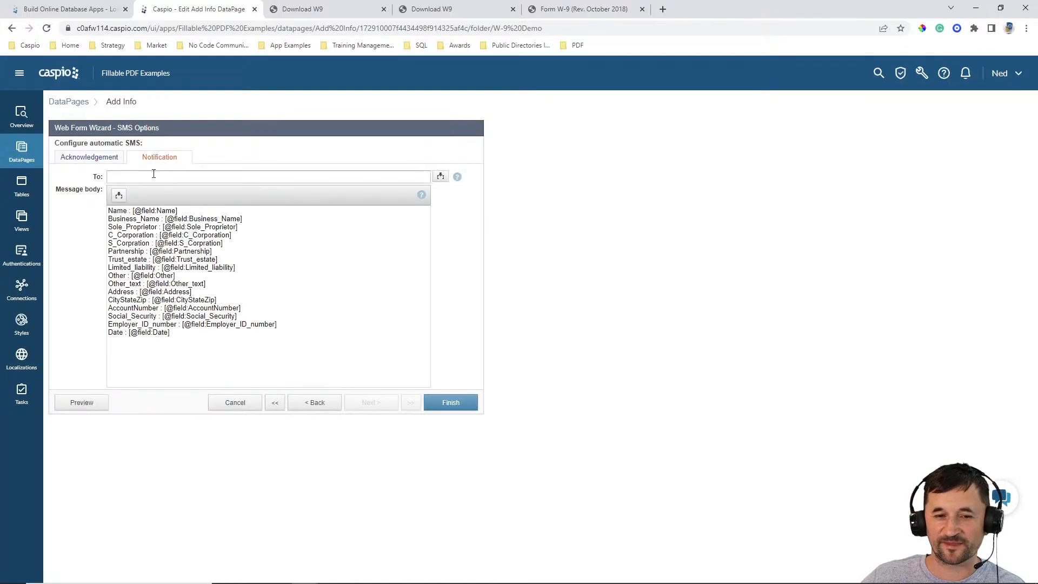
left_click(153, 174)
type("445454")
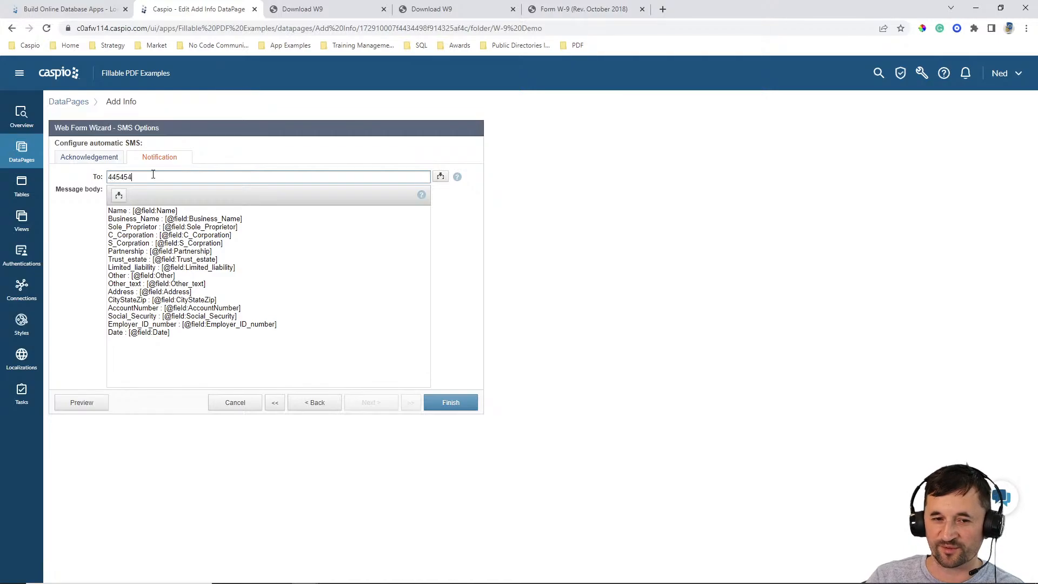
type("545; 455454454;")
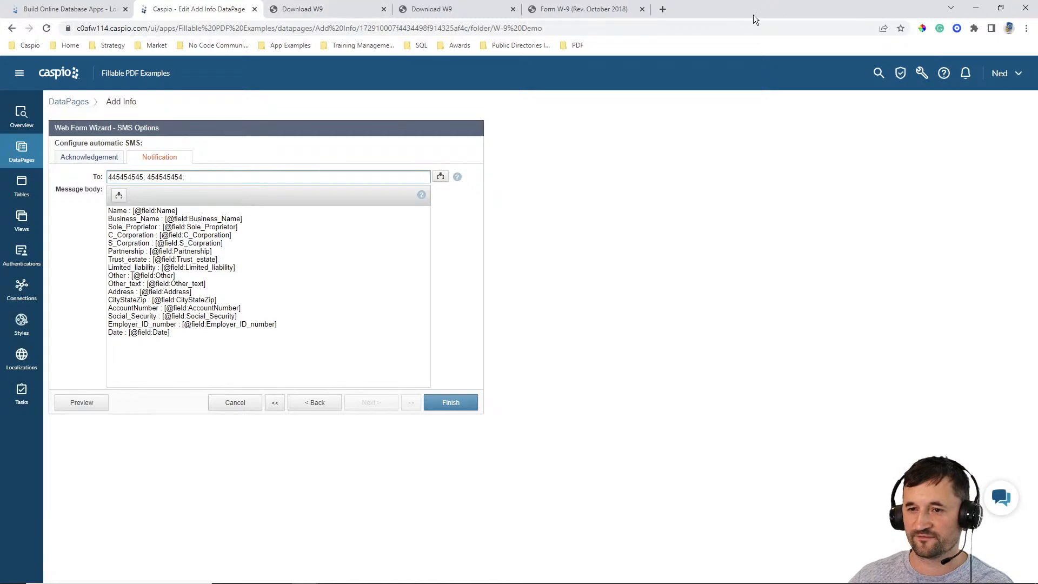
- Search Google Images for "user profile webpage" in a new browser tab
left_click(662, 9)
type("goo")
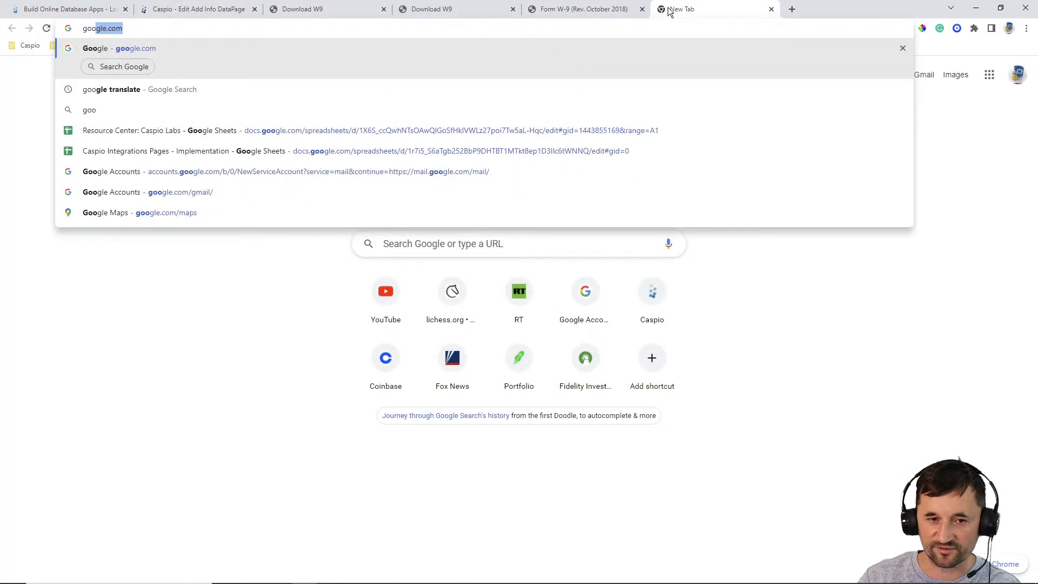
key("Return")
type("user profile ")
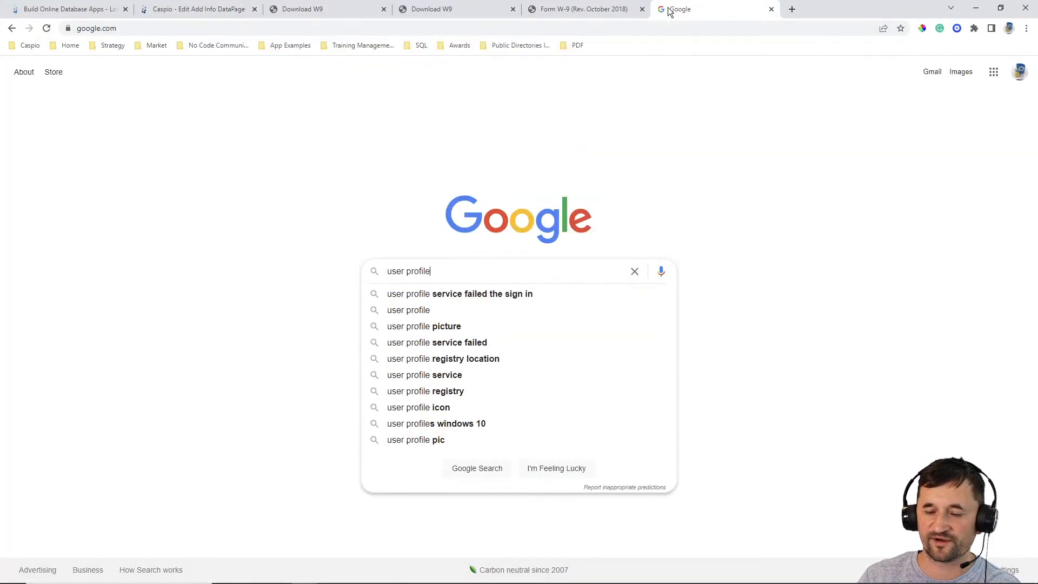
type("webpage")
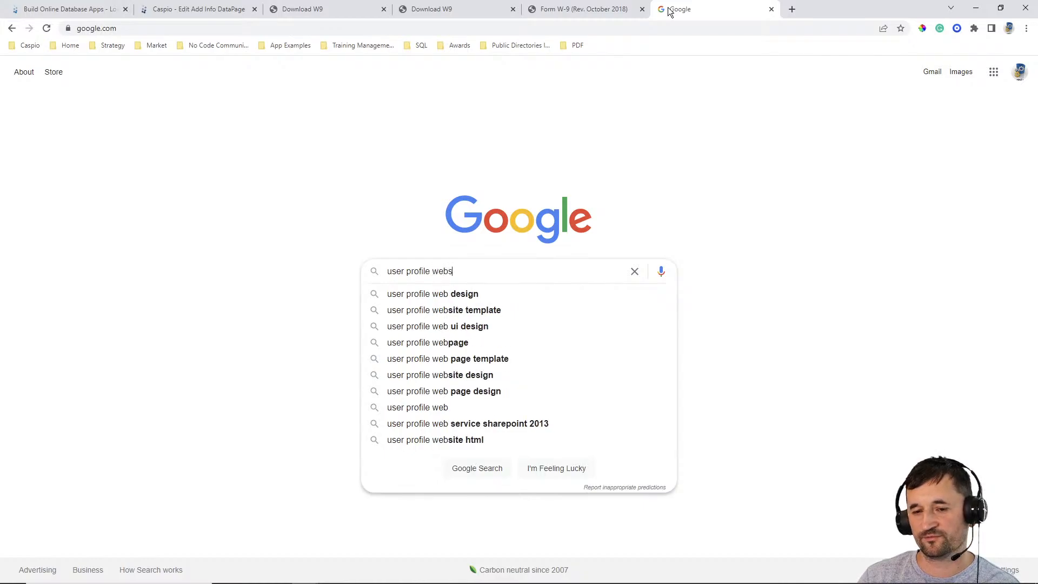
key("Return")
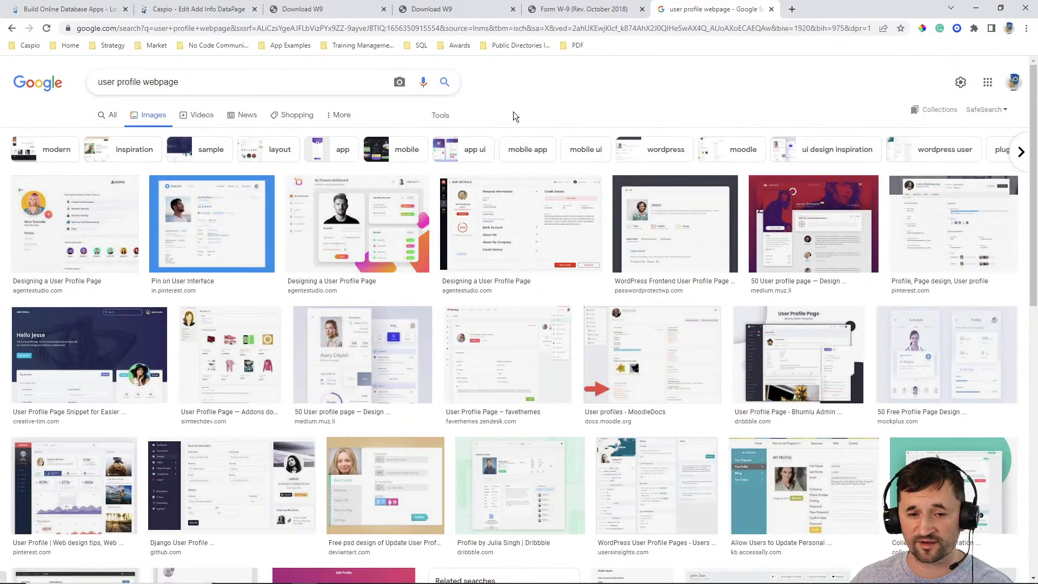
- Examine the layouts of the Pinterest and Dribbble user profile page examples and close the image search to return to Caspio
left_click(242, 224)
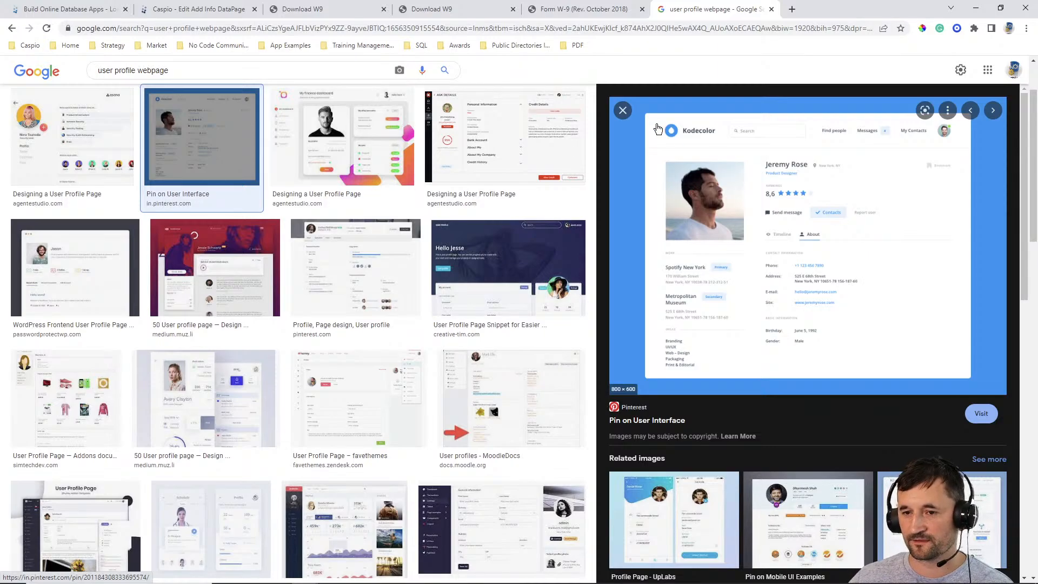
left_click(622, 110)
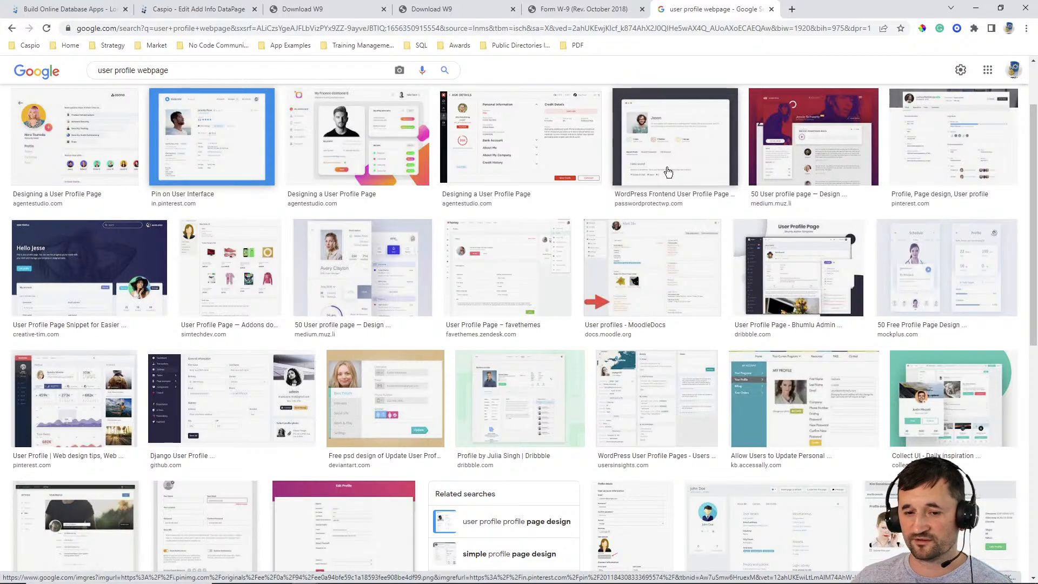
left_click(535, 410)
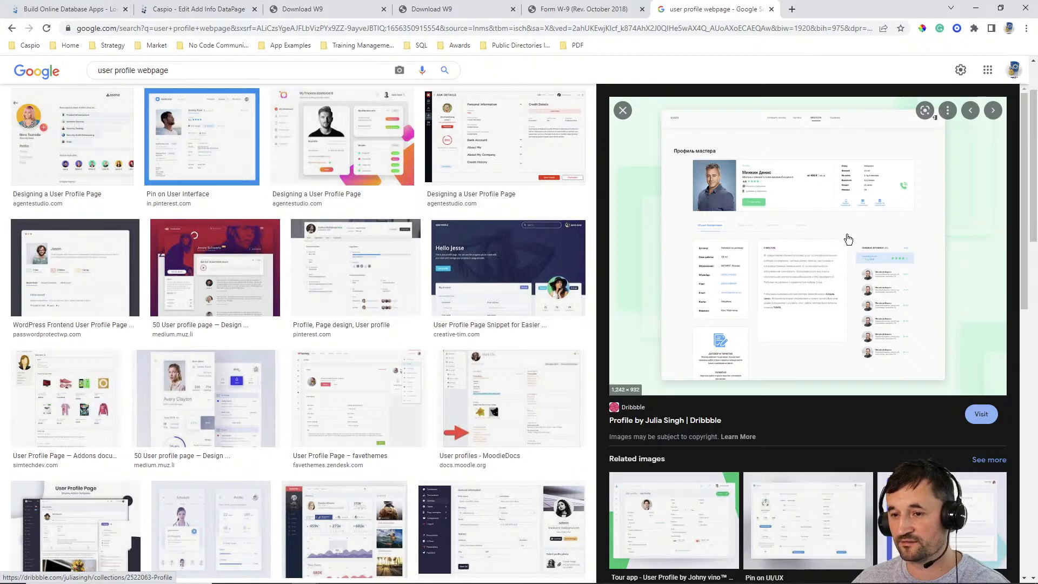
scroll(859, 234, "up", 2)
scroll(859, 235, "down", 3)
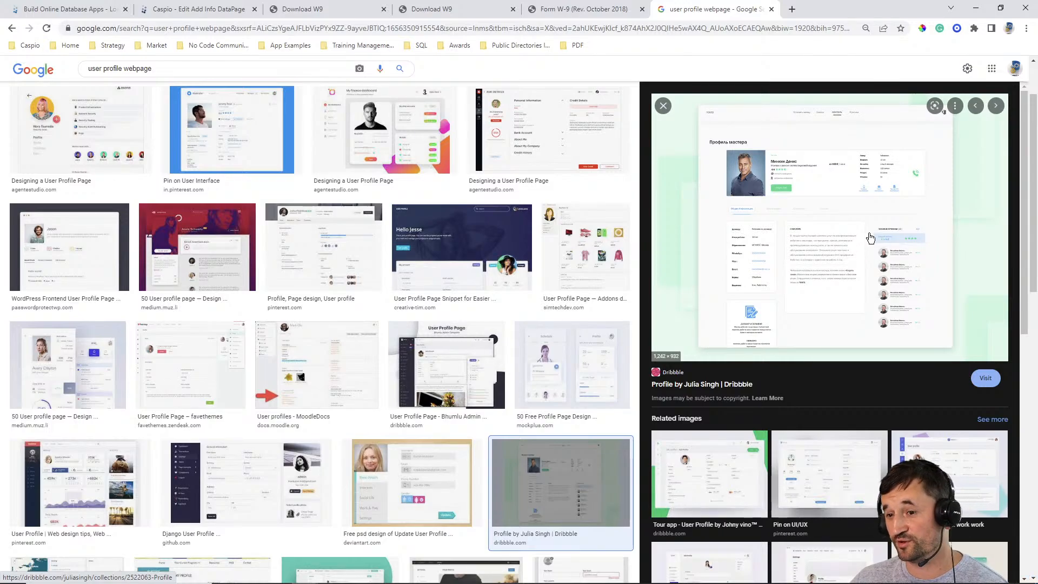
left_click(663, 105)
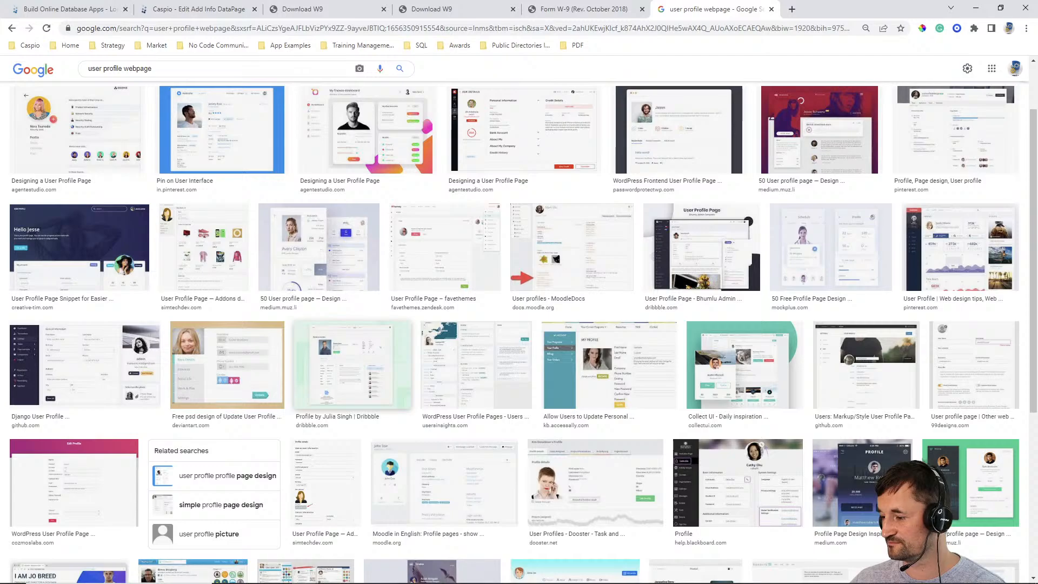
key("alt+Tab")
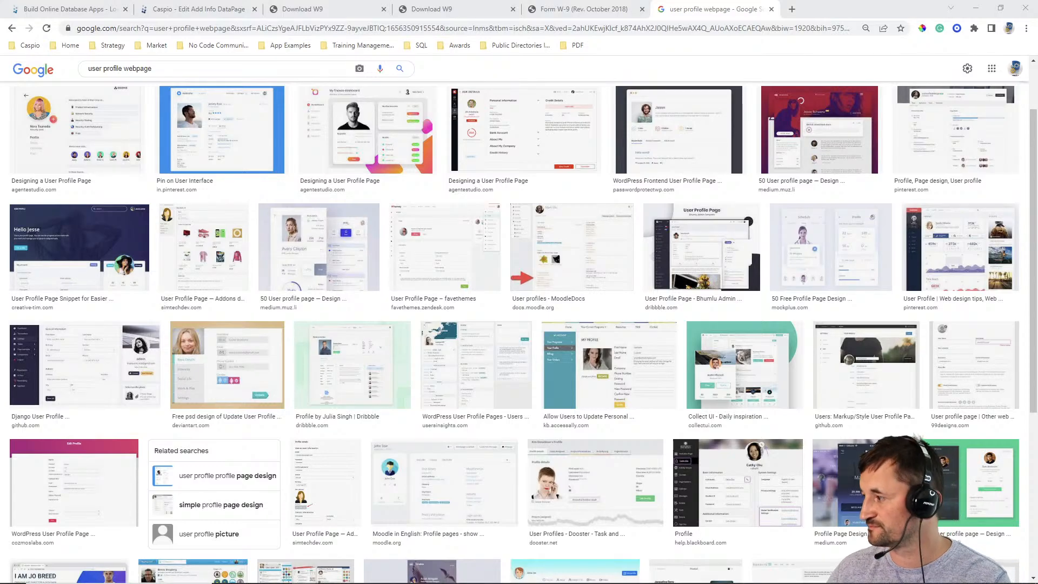
left_click(771, 10)
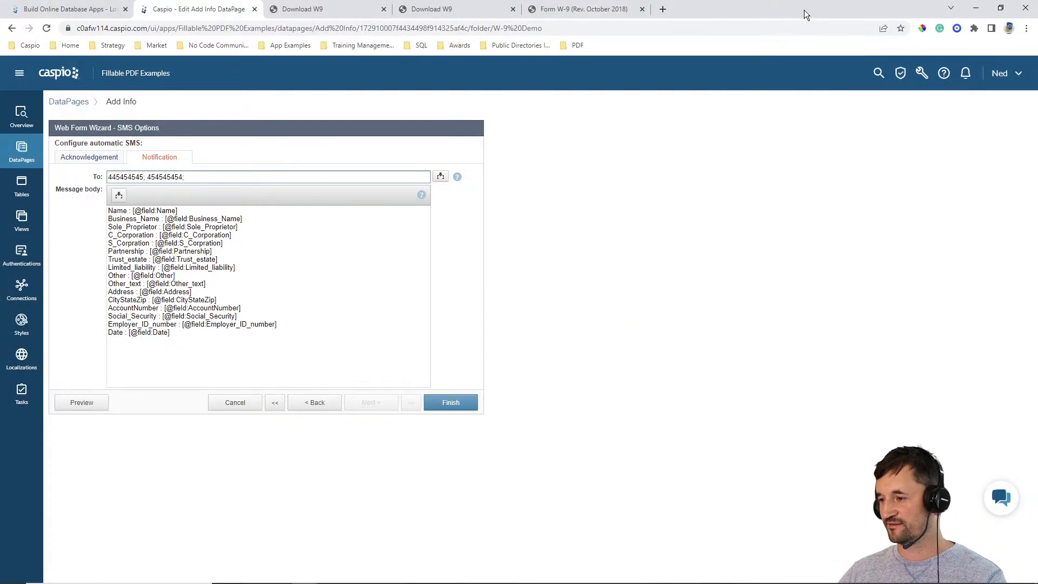